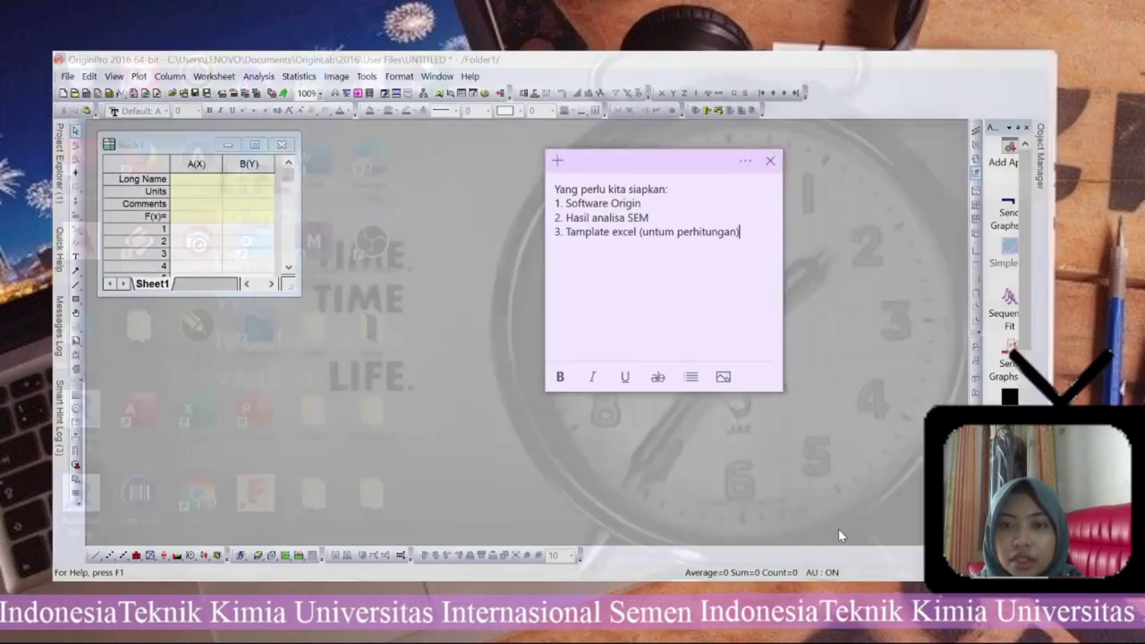
View the SEM image 11.tif in Photos, then return to the preparation notes over Origin
{"action": "left_click", "coordinate": [838, 528]}
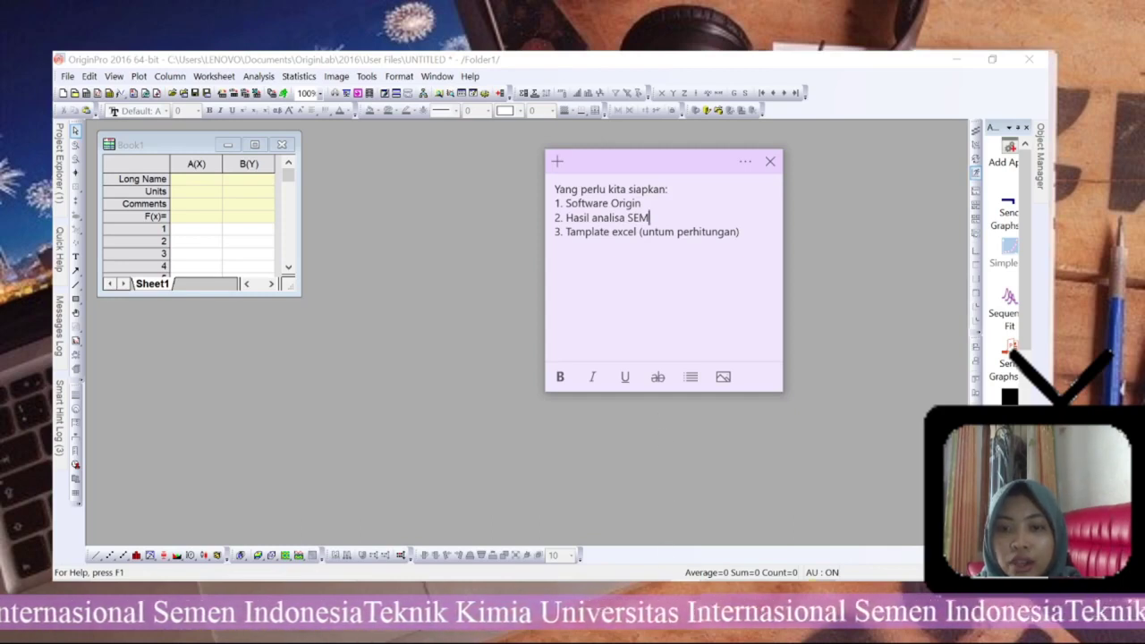
{"action": "mouse_move", "coordinate": [687, 626]}
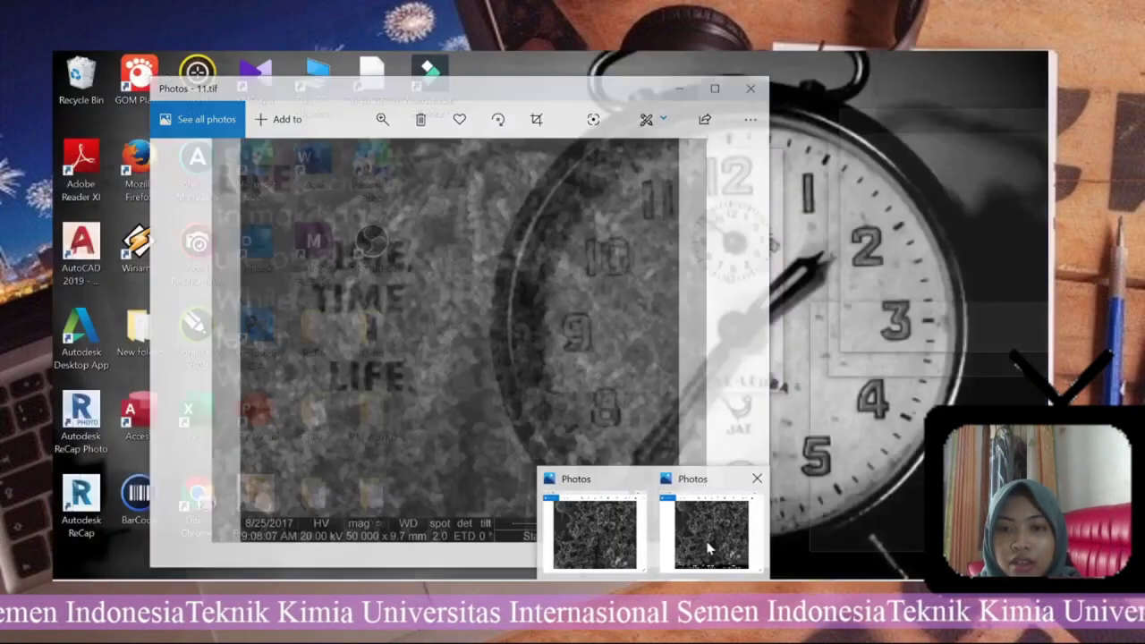
{"action": "left_click", "coordinate": [711, 548]}
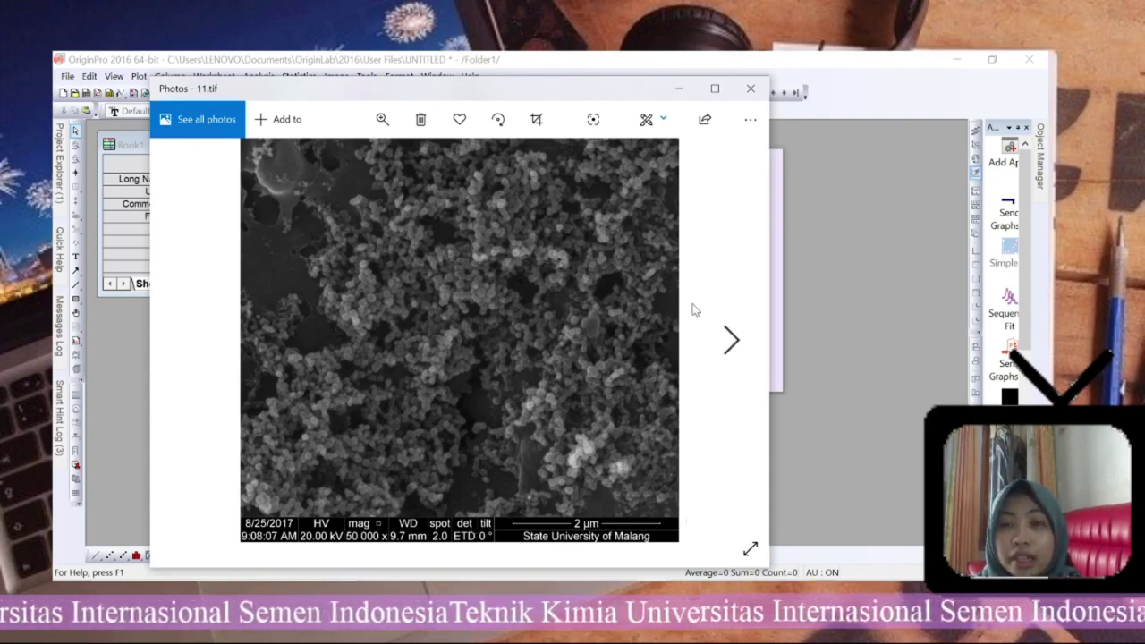
{"action": "left_click", "coordinate": [679, 90]}
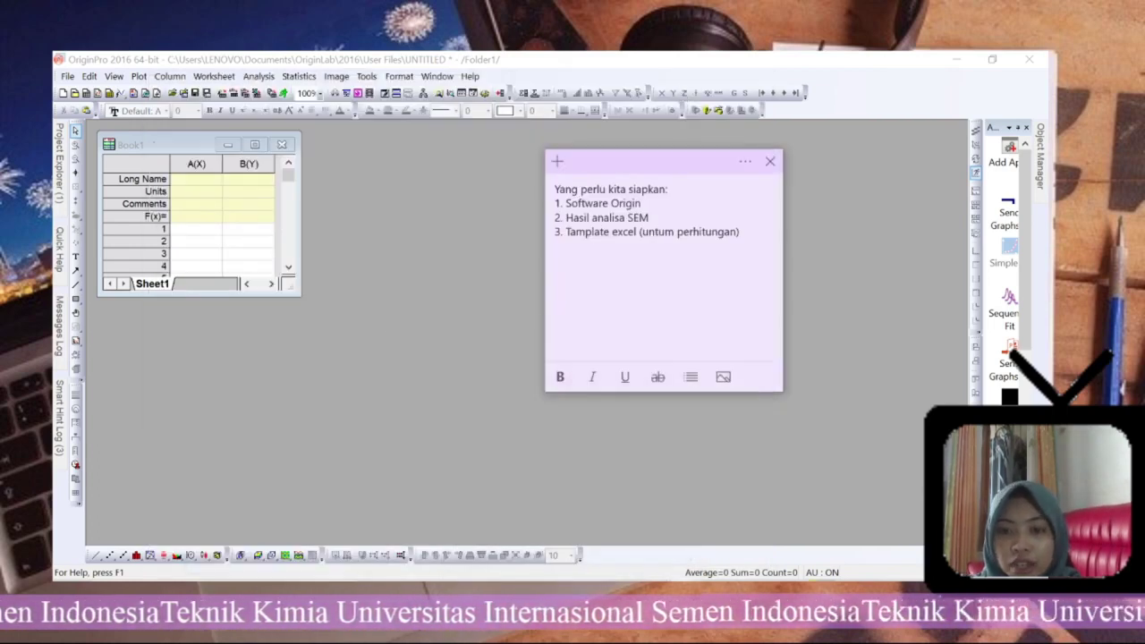
{"action": "left_click", "coordinate": [602, 550]}
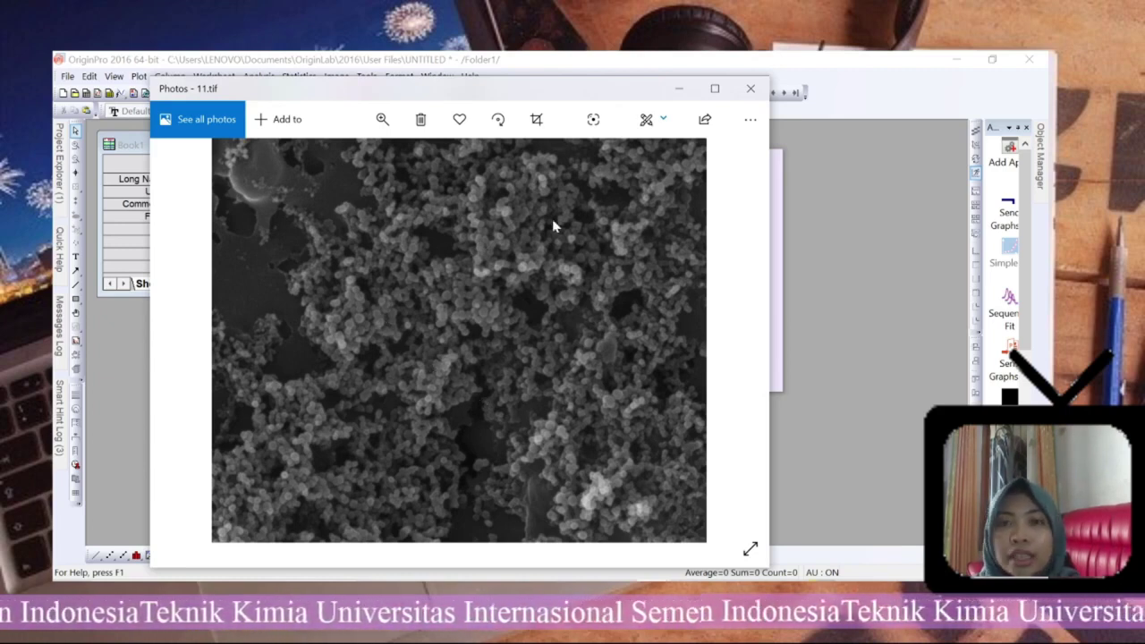
{"action": "left_click", "coordinate": [678, 93]}
{"action": "left_click", "coordinate": [649, 218]}
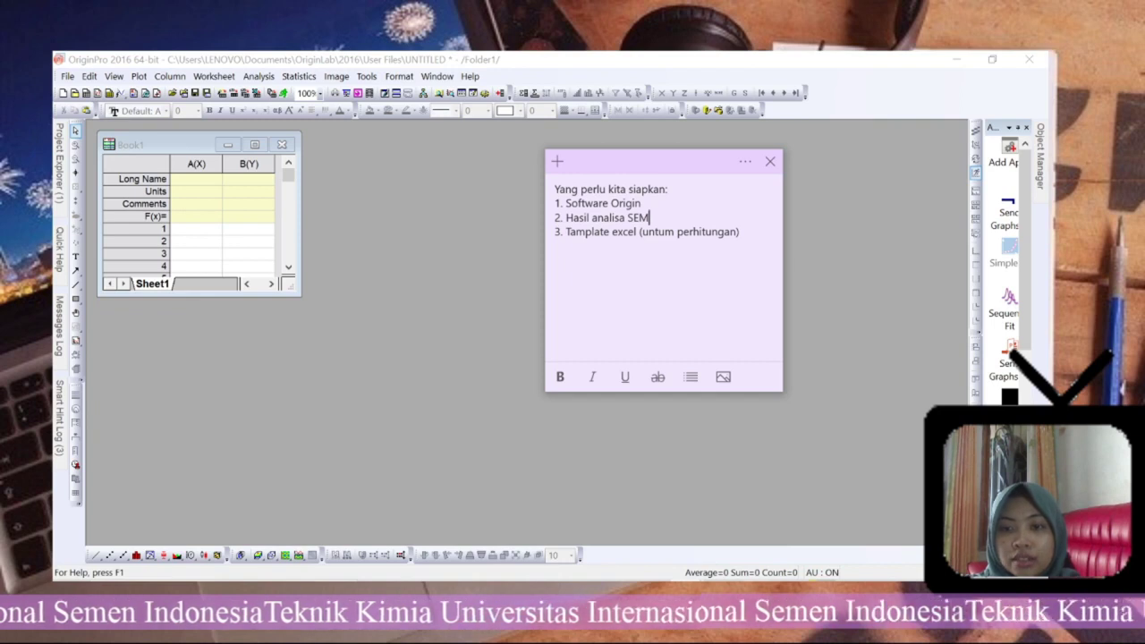
Switch to the Excel template and review its parameters, from H max, H min, X and Y to the volume, Porositas and Presentase rows
{"action": "key", "text": "alt+Tab"}
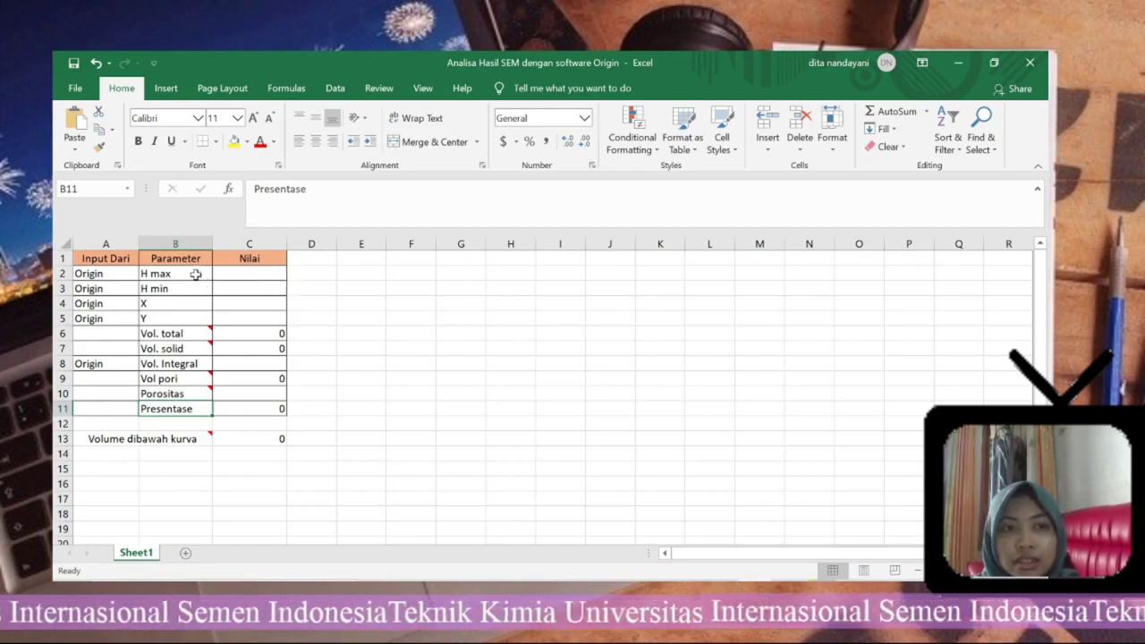
{"action": "left_click", "coordinate": [181, 275]}
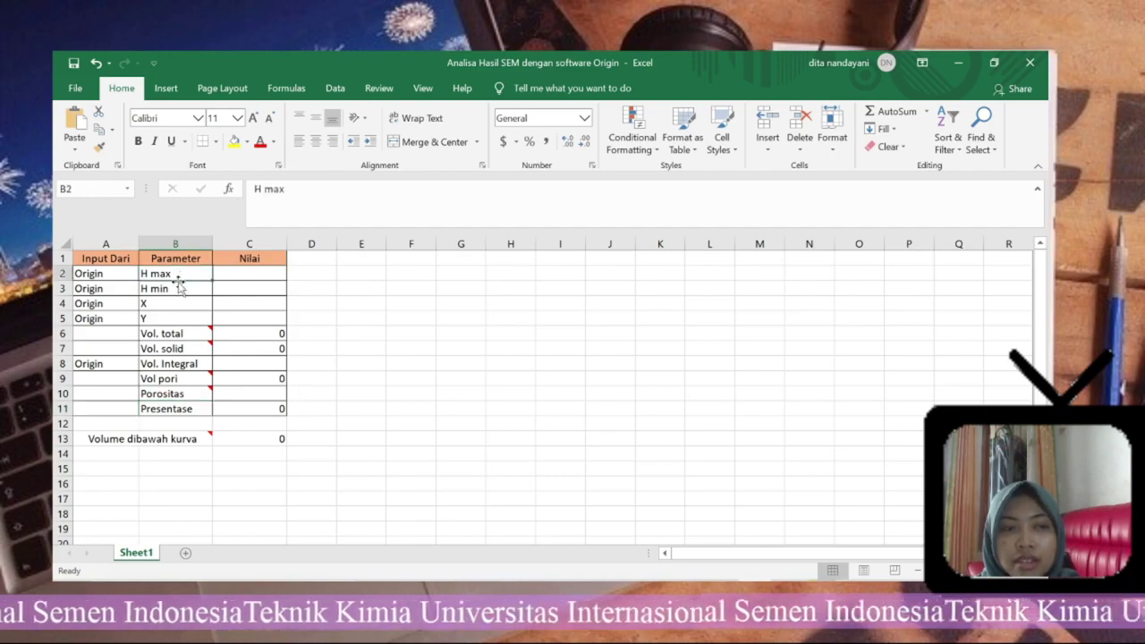
{"action": "left_click", "coordinate": [177, 286]}
{"action": "left_click", "coordinate": [169, 302]}
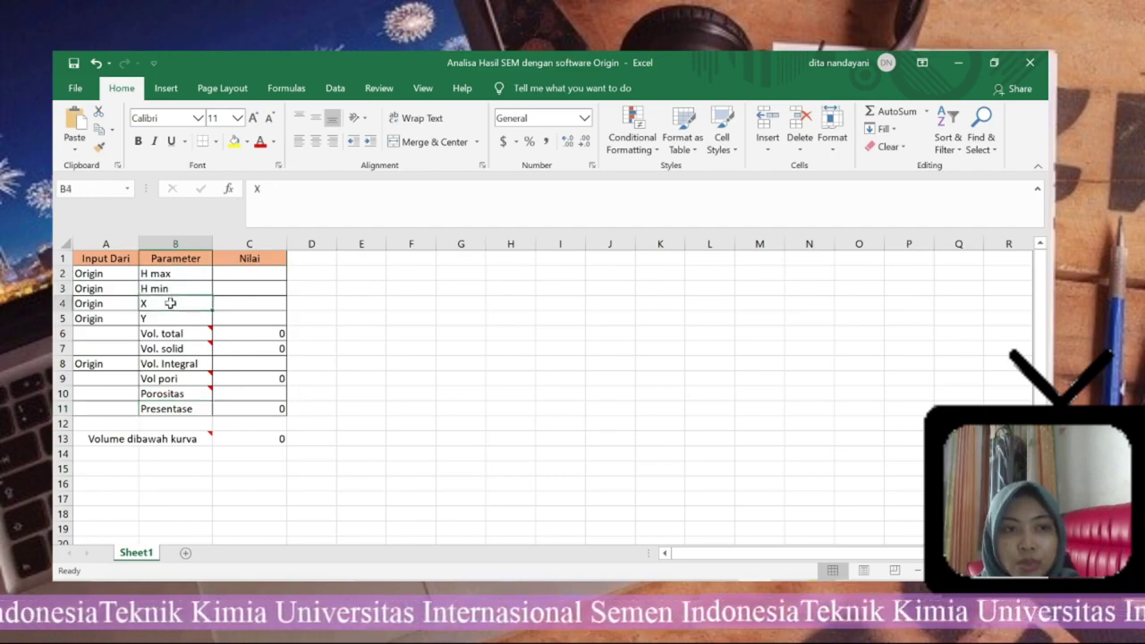
{"action": "left_click", "coordinate": [165, 319]}
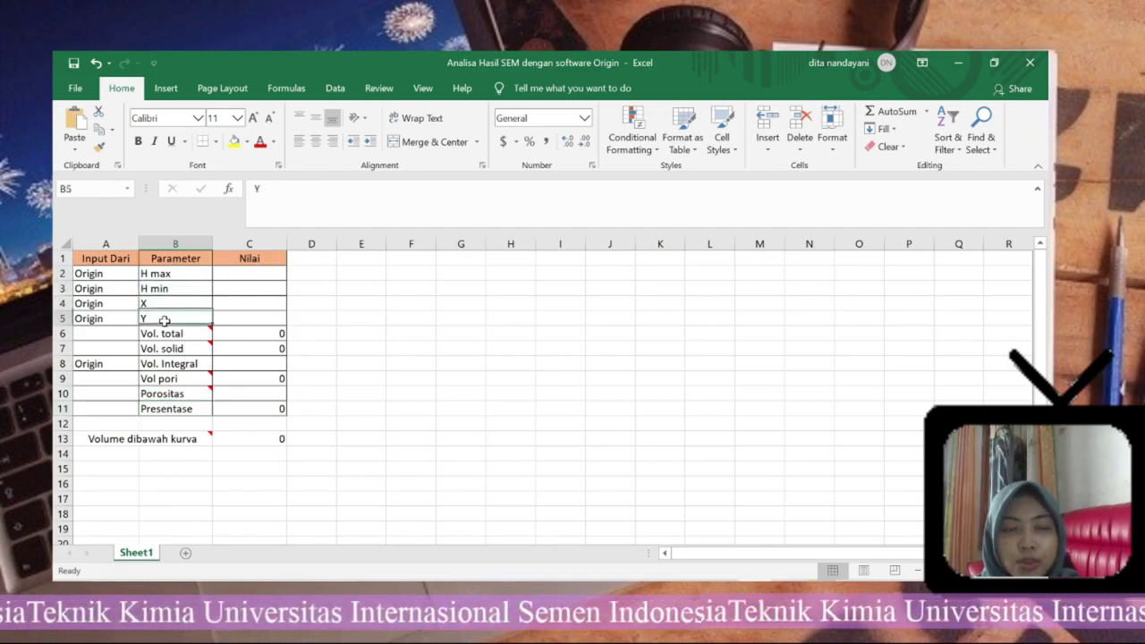
{"action": "left_click", "coordinate": [153, 365]}
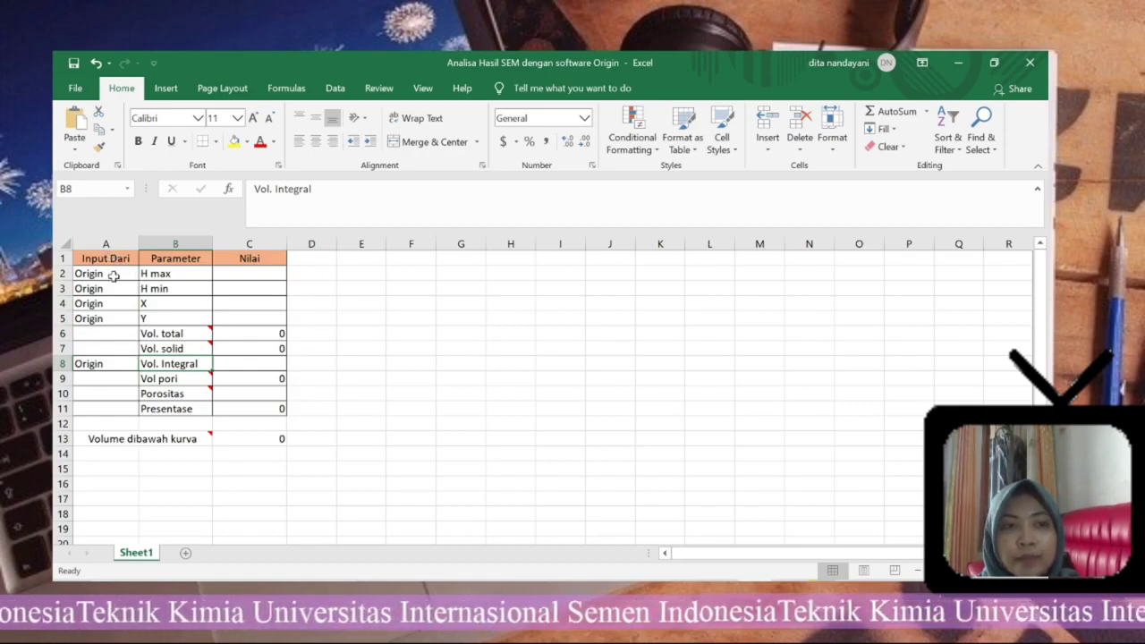
{"action": "left_click", "coordinate": [159, 333]}
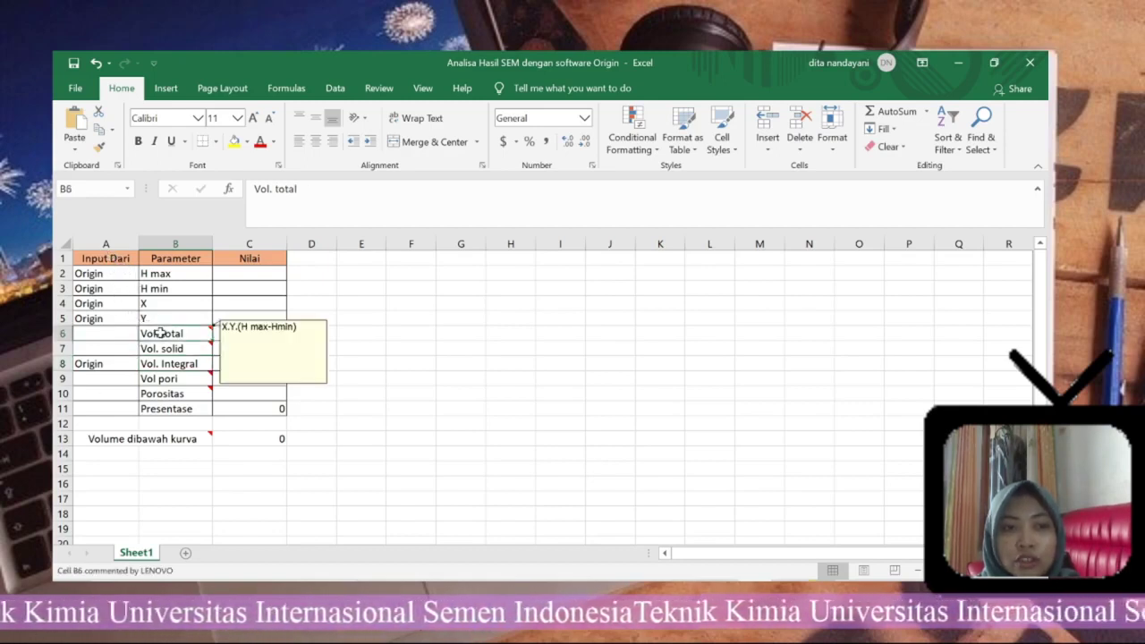
{"action": "left_click", "coordinate": [161, 347]}
{"action": "left_click", "coordinate": [161, 379]}
{"action": "left_click", "coordinate": [166, 392]}
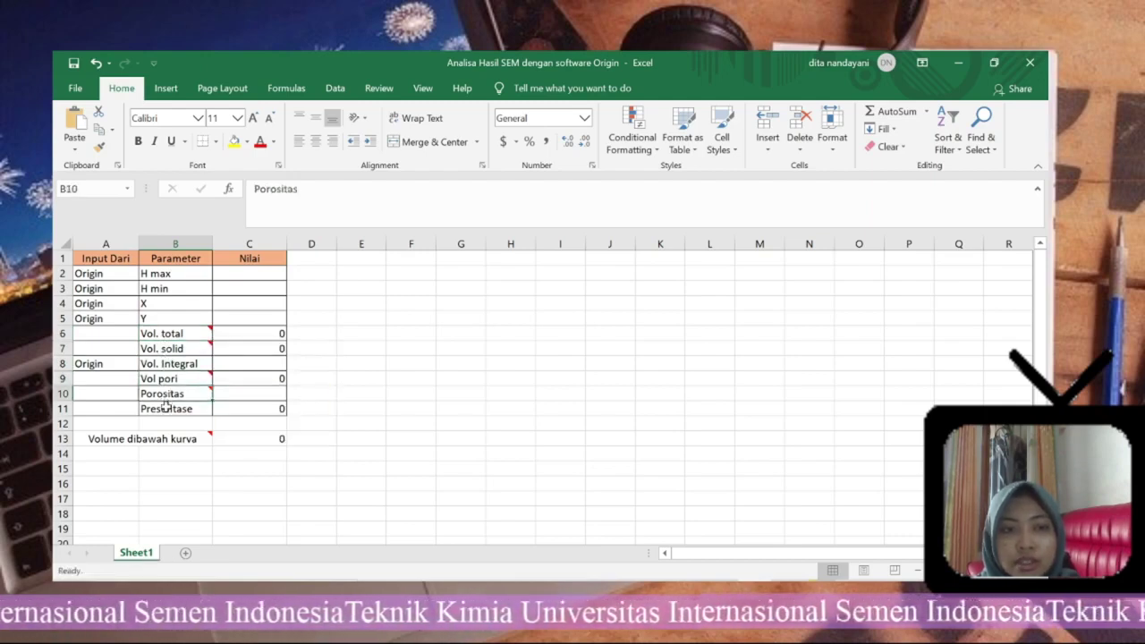
{"action": "left_click", "coordinate": [179, 409]}
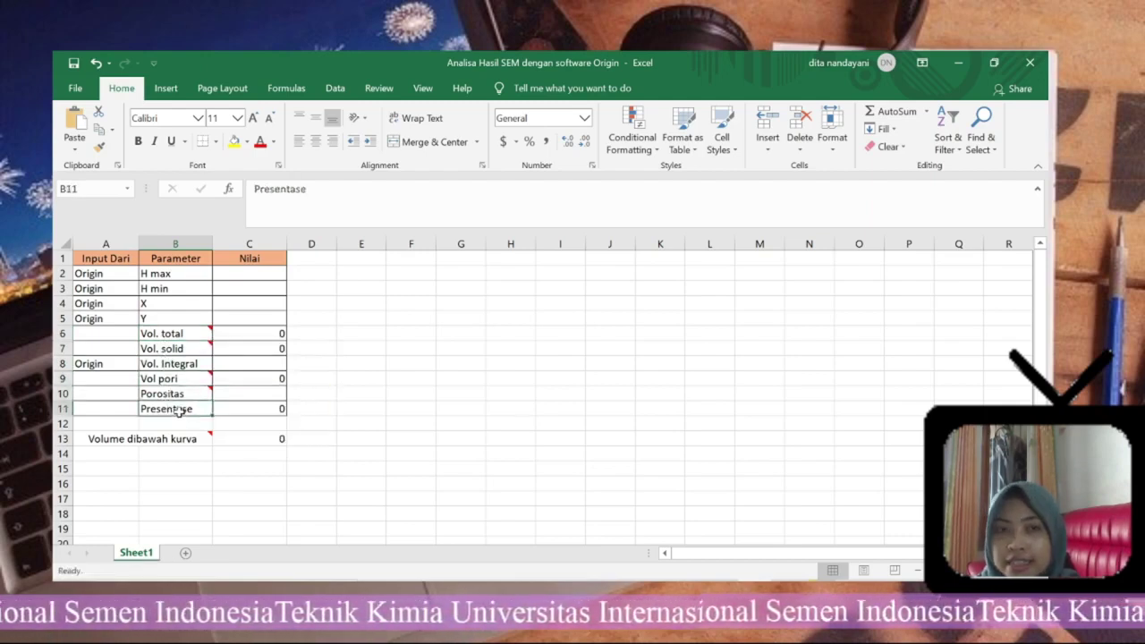
{"action": "left_click", "coordinate": [950, 66]}
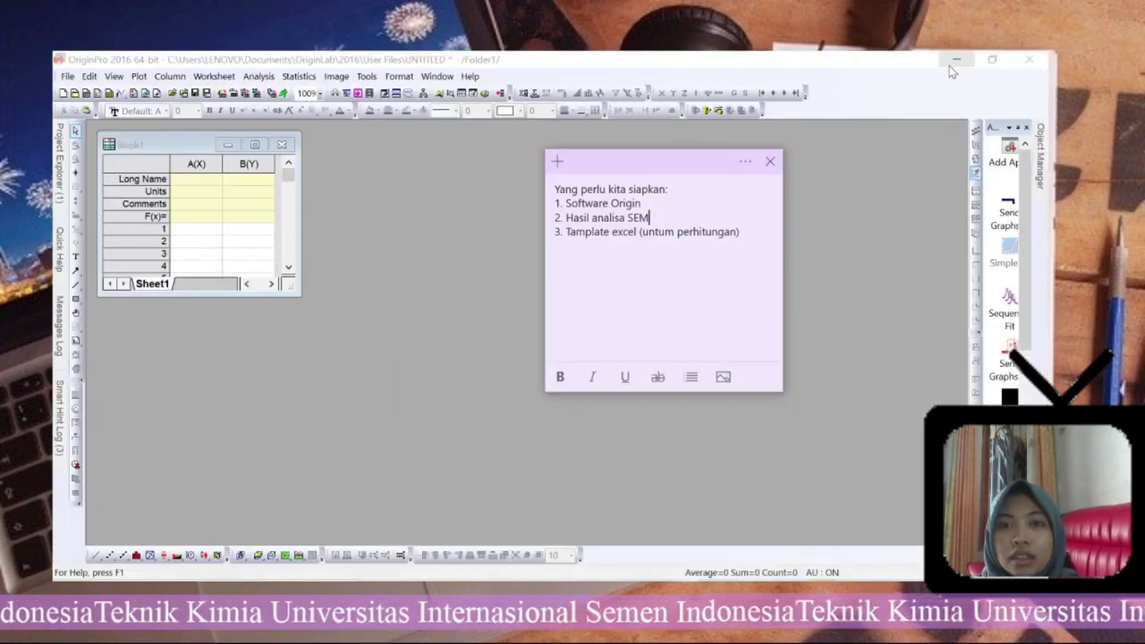
Return to OriginPro and create a new empty matrix window, placing it beside the Book1 worksheet
{"action": "left_click", "coordinate": [815, 198]}
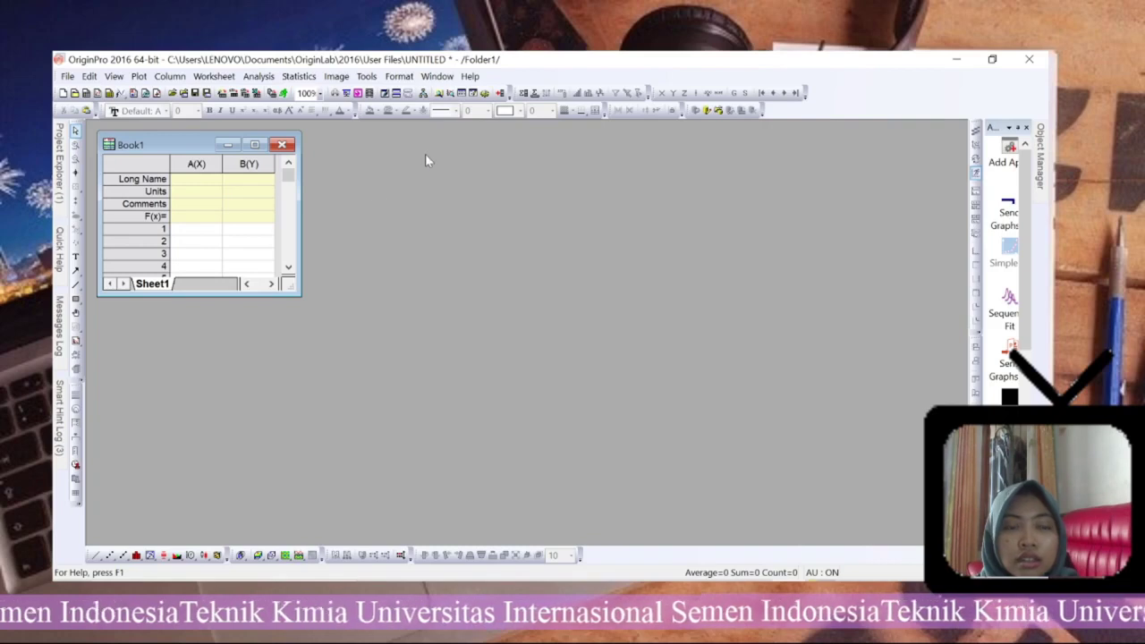
{"action": "left_click", "coordinate": [108, 94]}
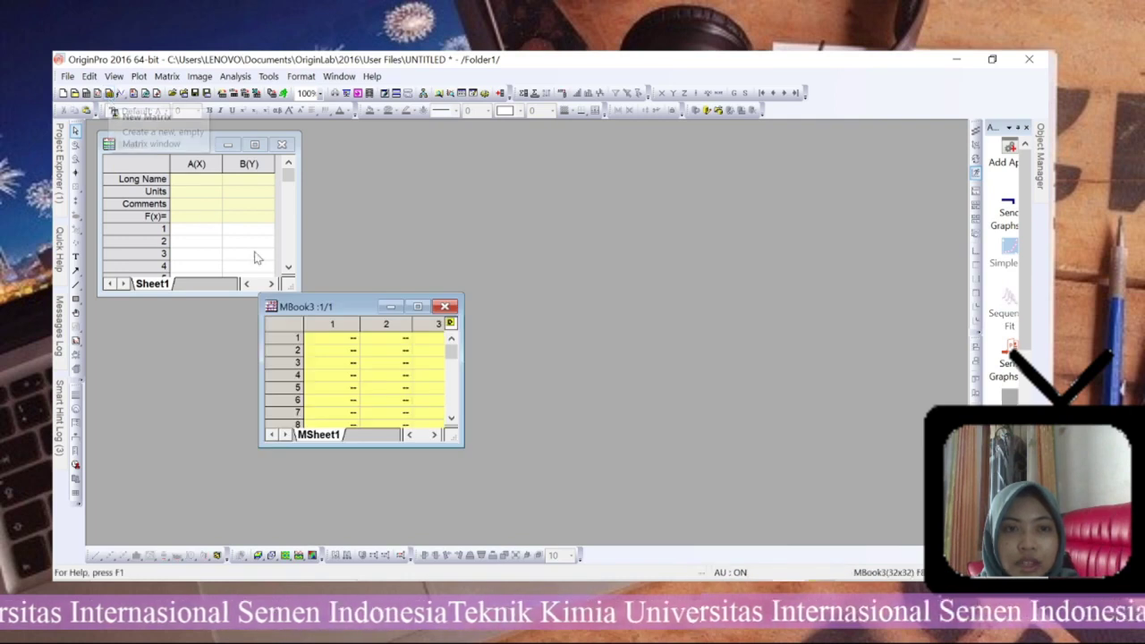
{"action": "left_click_drag", "start_coordinate": [336, 303], "coordinate": [390, 147]}
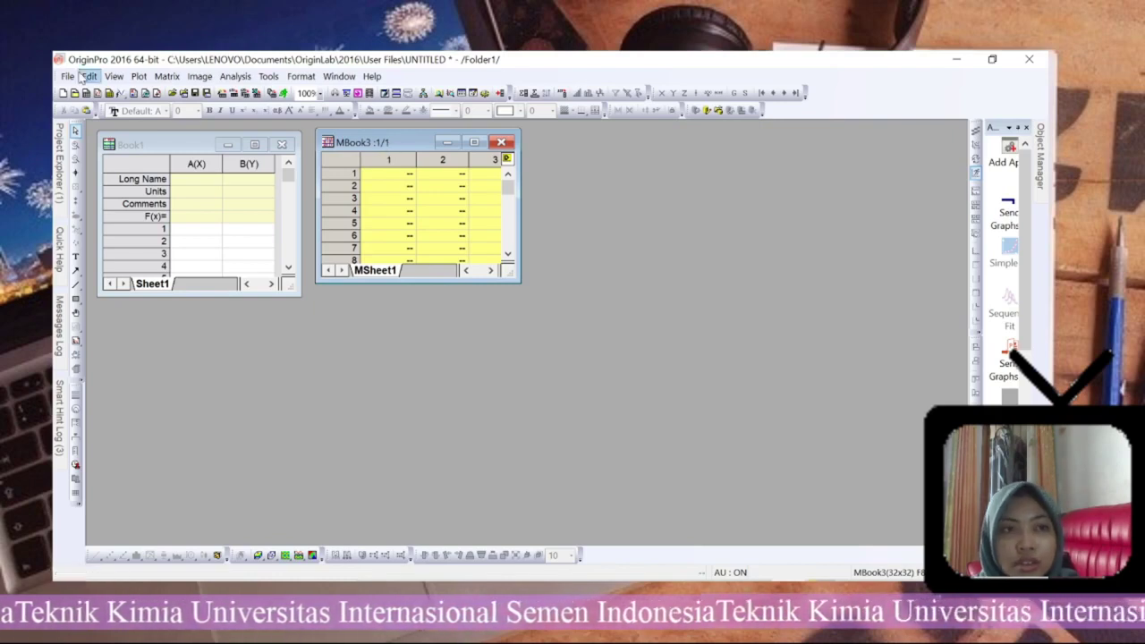
Import the image 11.tif from the Nano folder into the new matrix sheet, keeping the default import settings
{"action": "left_click", "coordinate": [67, 78]}
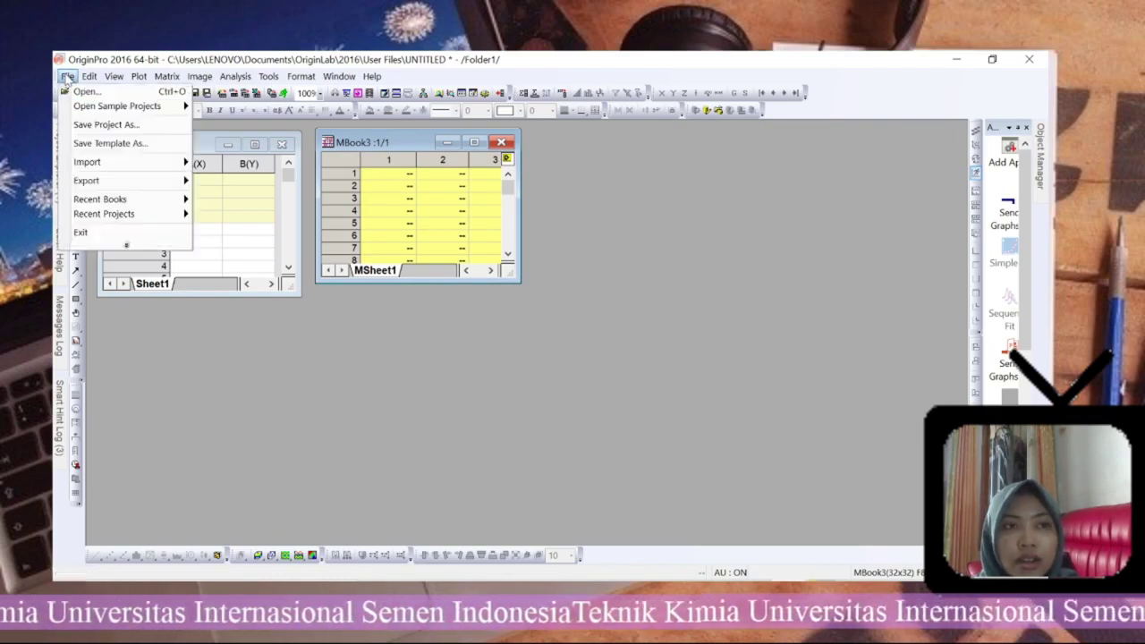
{"action": "mouse_move", "coordinate": [134, 163]}
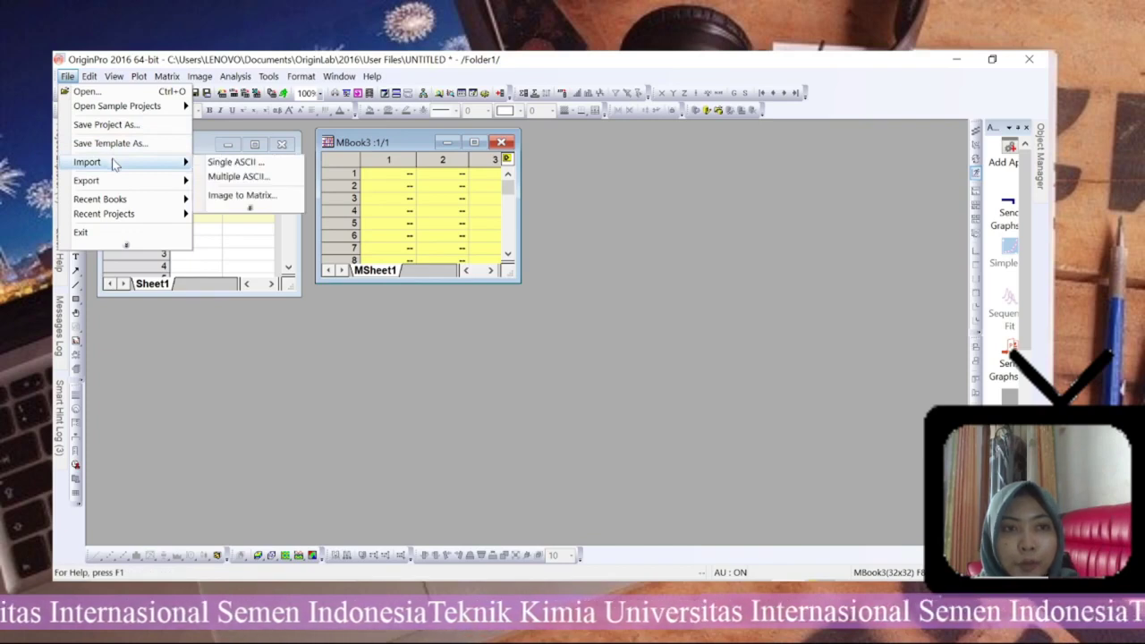
{"action": "left_click", "coordinate": [243, 197]}
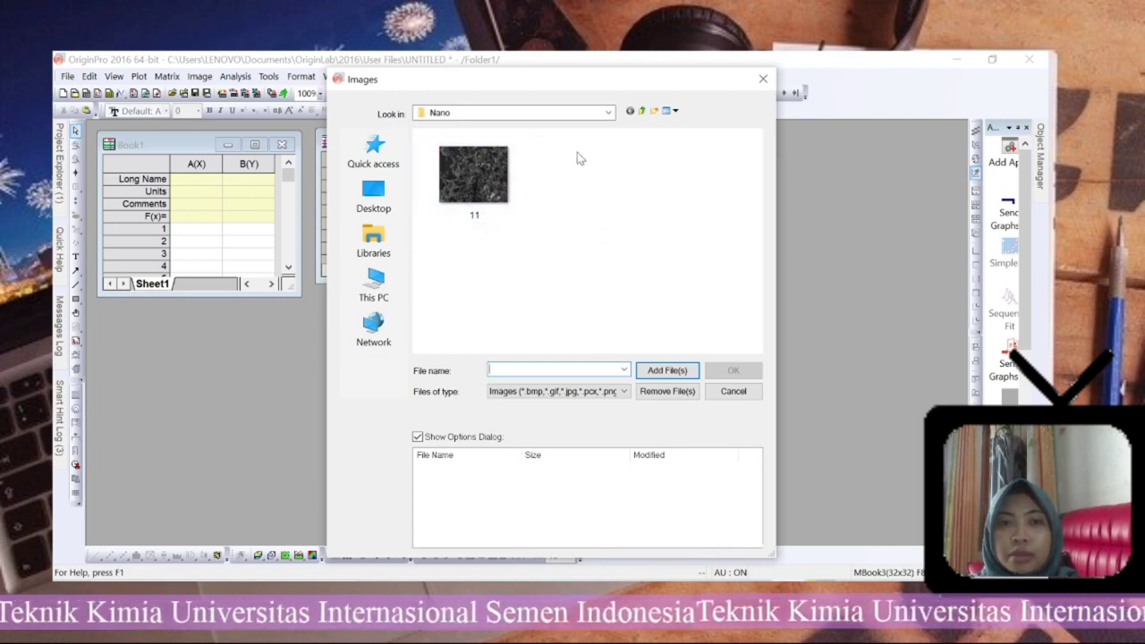
{"action": "left_click", "coordinate": [482, 194]}
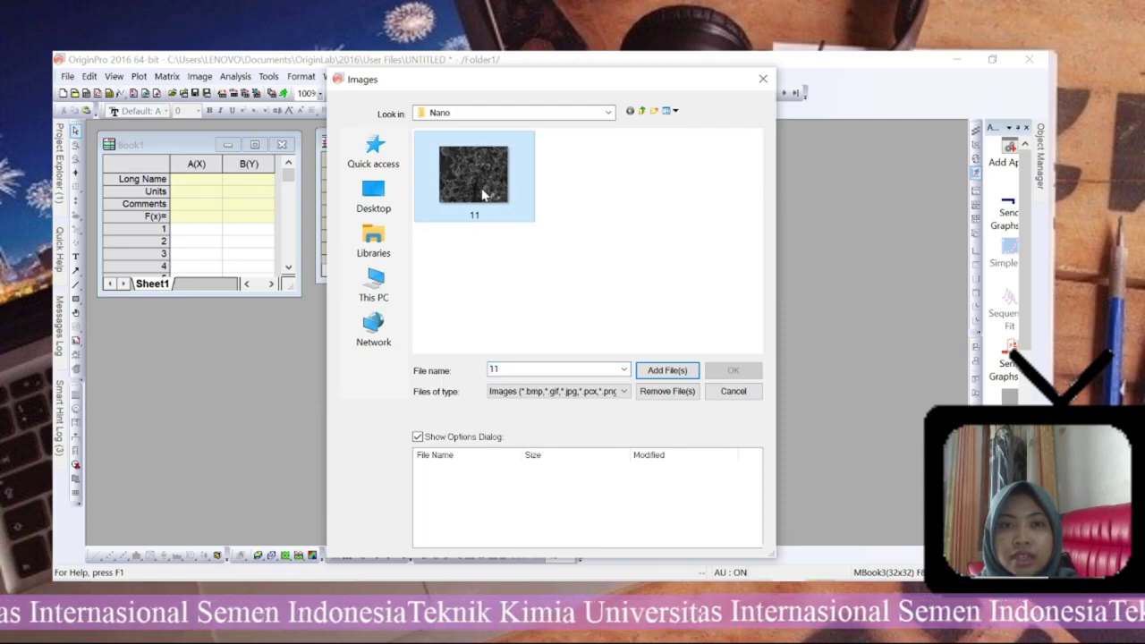
{"action": "left_click", "coordinate": [658, 374]}
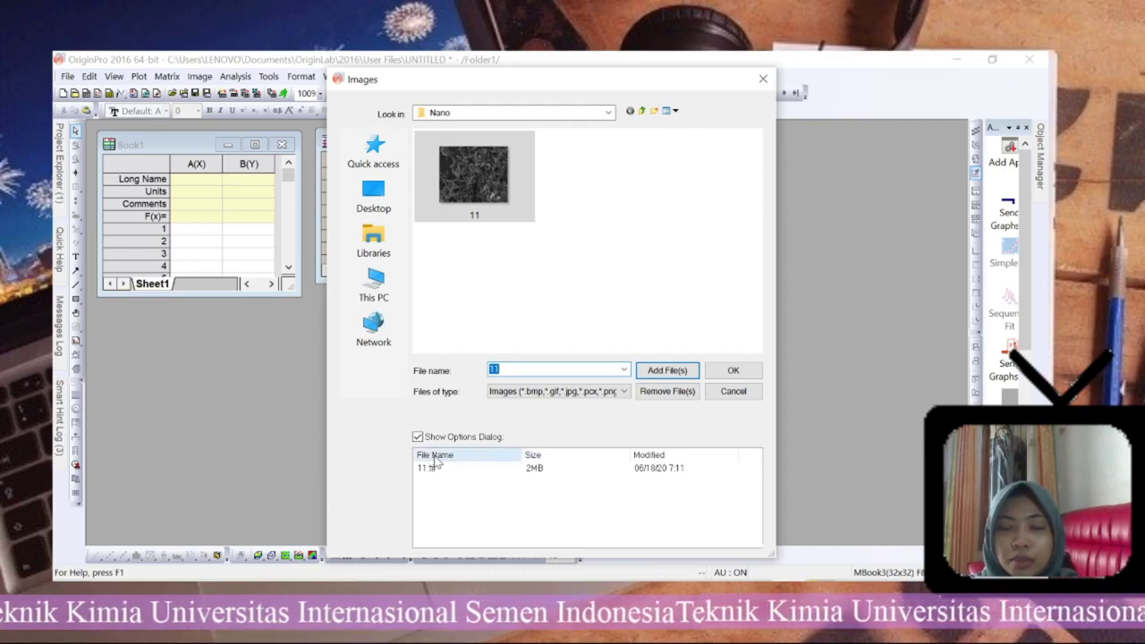
{"action": "left_click", "coordinate": [733, 370]}
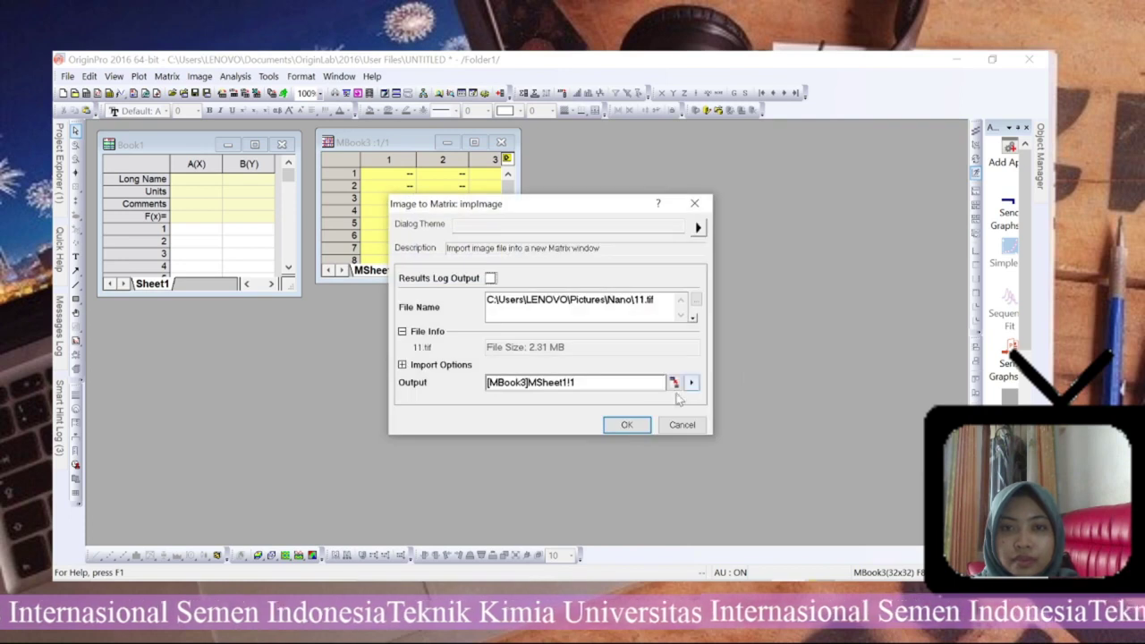
{"action": "left_click", "coordinate": [638, 426]}
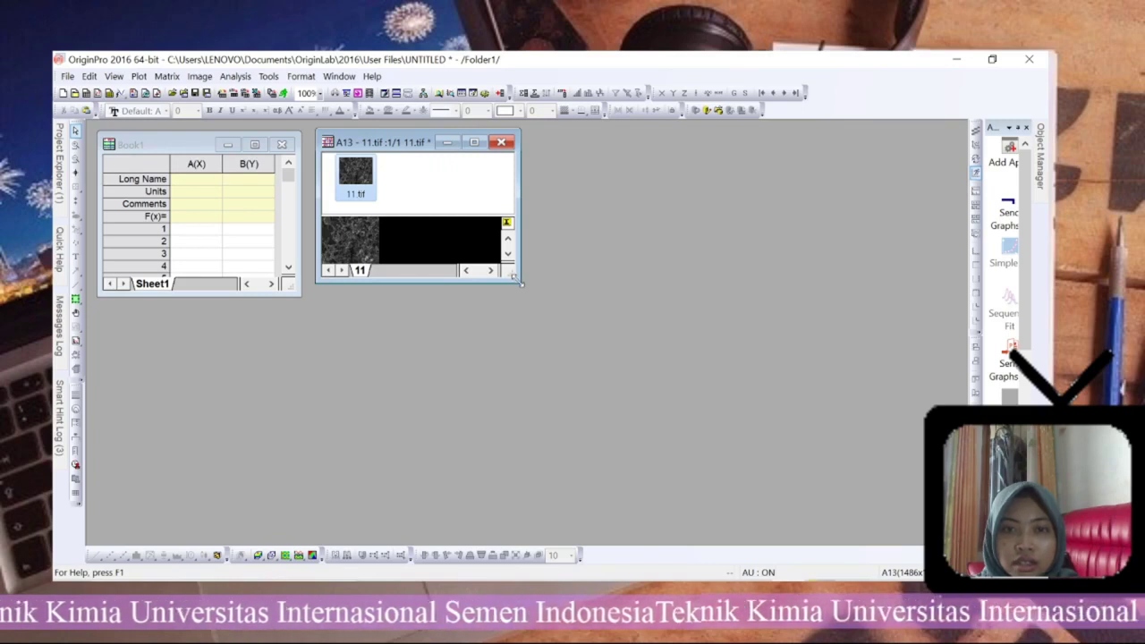
Enlarge and reposition the imported 11.tif image window, and convert the image to numeric matrix data
{"action": "left_click_drag", "start_coordinate": [520, 283], "coordinate": [658, 428]}
{"action": "left_click_drag", "start_coordinate": [512, 141], "coordinate": [374, 145]}
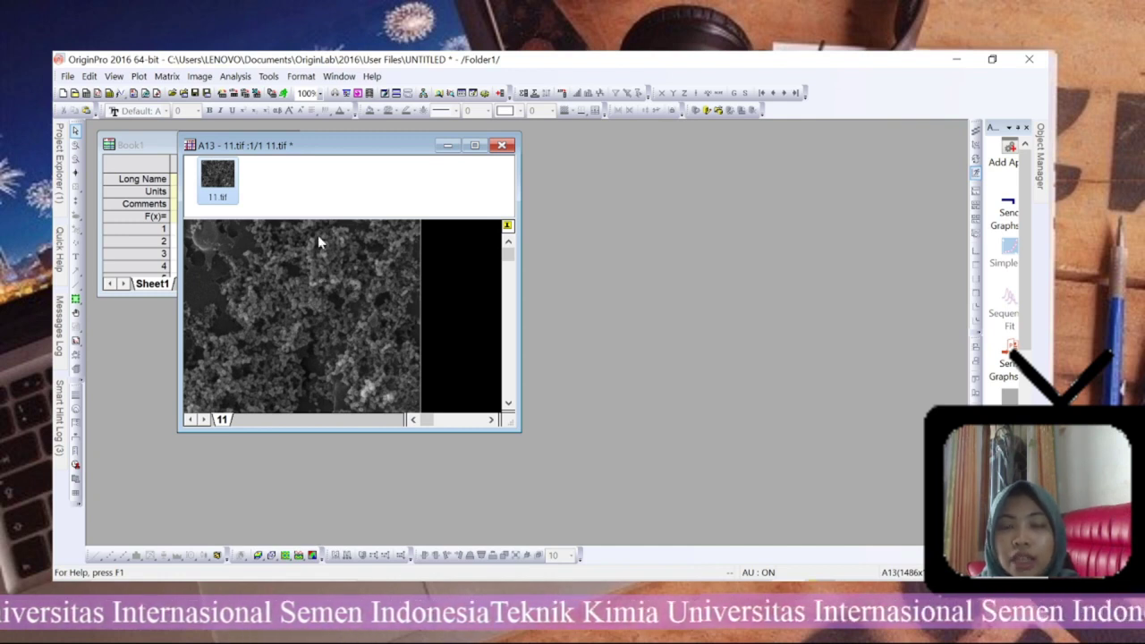
{"action": "right_click", "coordinate": [317, 263]}
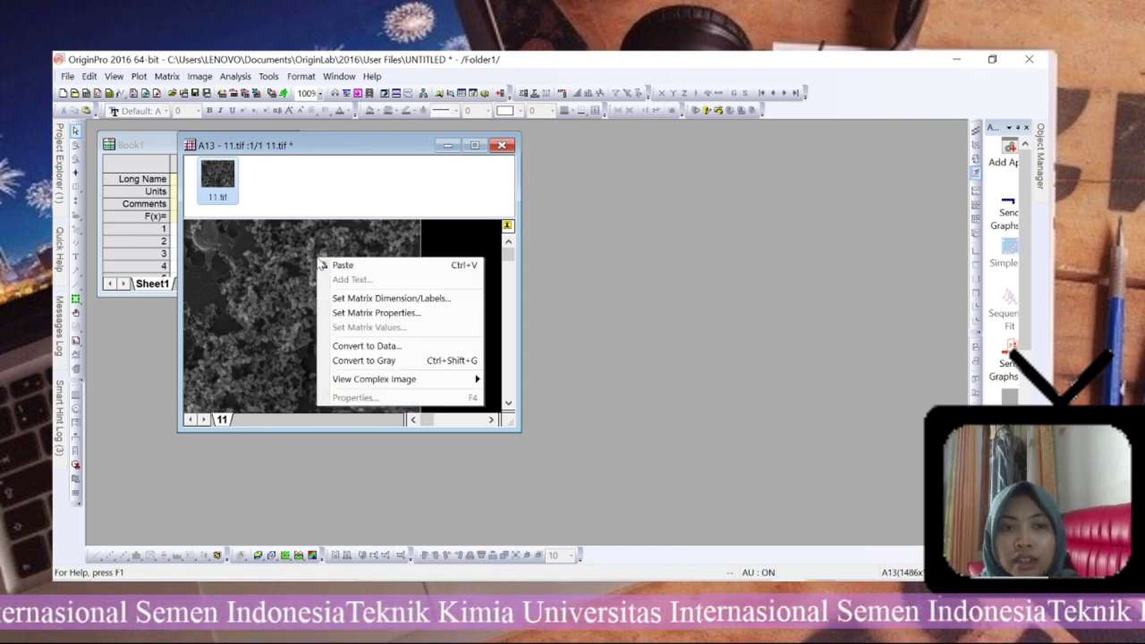
{"action": "left_click", "coordinate": [362, 347]}
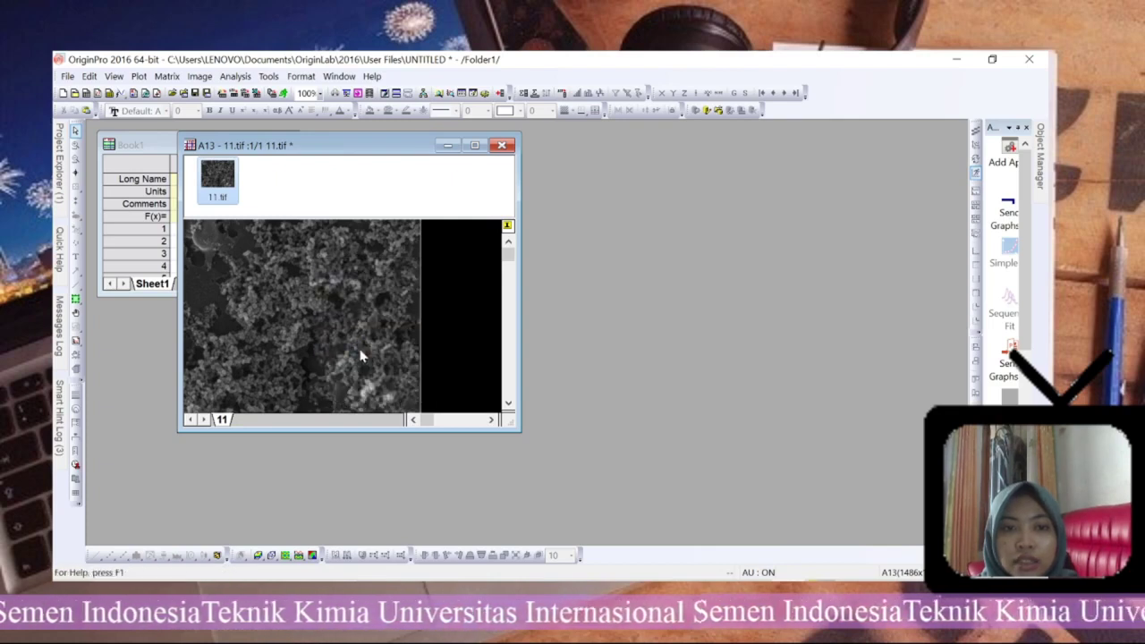
{"action": "left_click", "coordinate": [617, 400]}
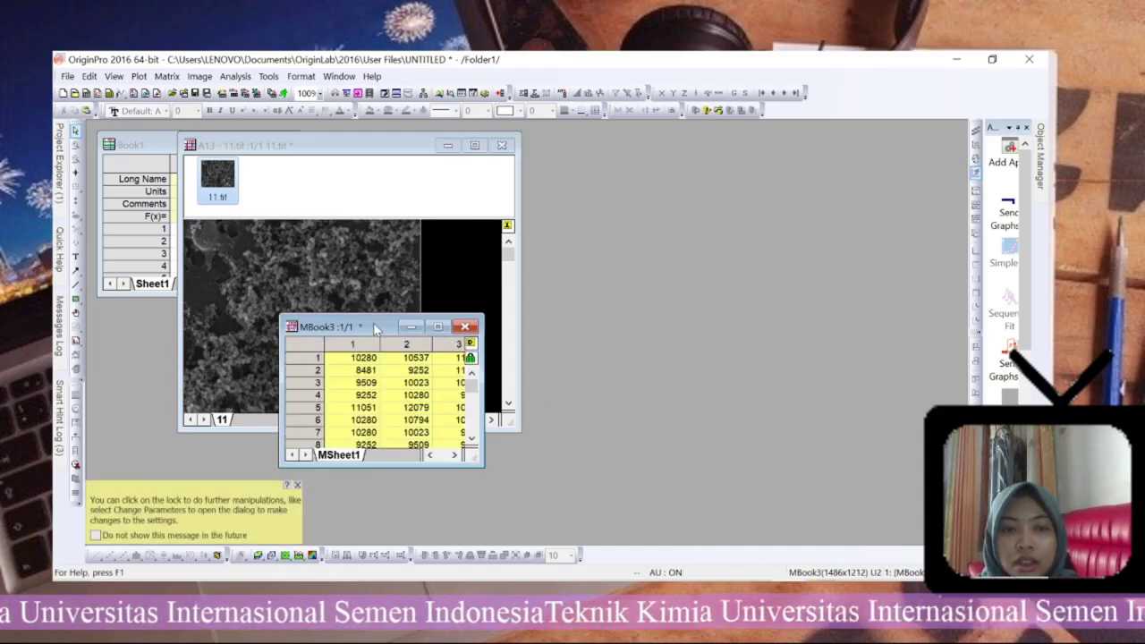
Dismiss the lock hint, then place the converted data matrix beside the image window and enlarge it
{"action": "left_click", "coordinate": [297, 485]}
{"action": "left_click_drag", "start_coordinate": [362, 327], "coordinate": [615, 143]}
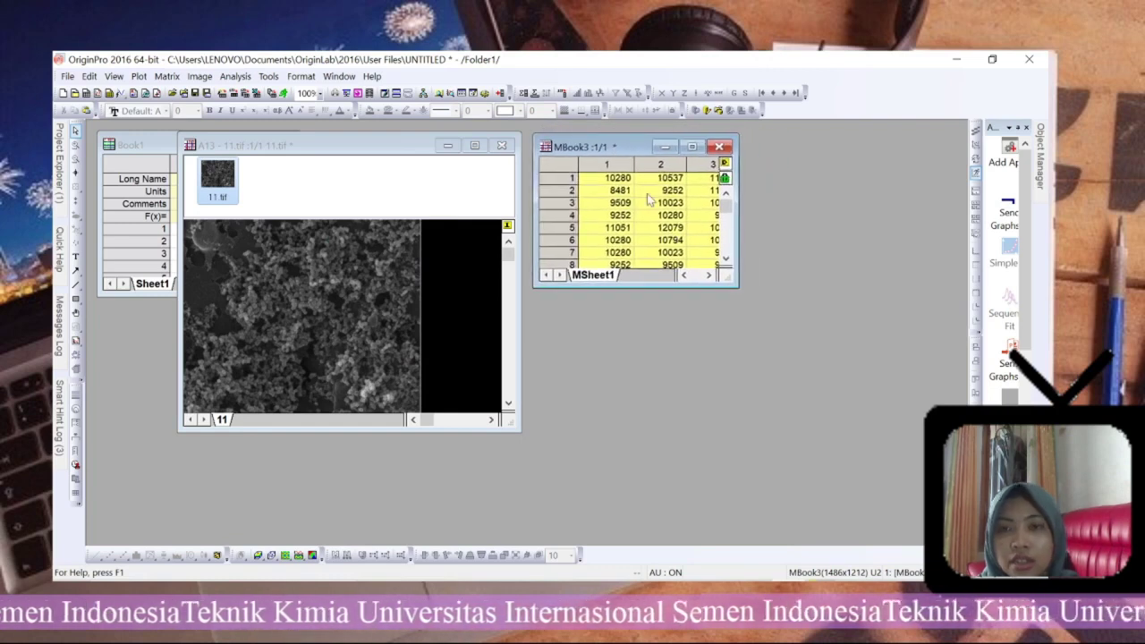
{"action": "left_click_drag", "start_coordinate": [726, 276], "coordinate": [853, 395]}
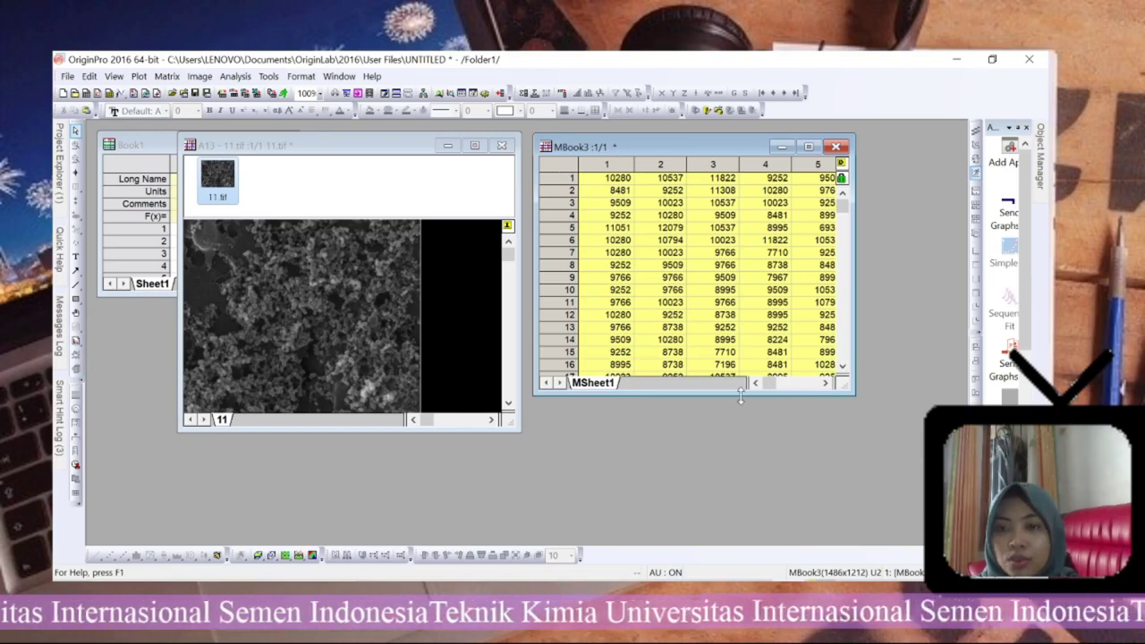
Examine the converted matrix's extent through its last columns and rows, then return to its first cell
{"action": "left_click_drag", "start_coordinate": [776, 391], "coordinate": [827, 387]}
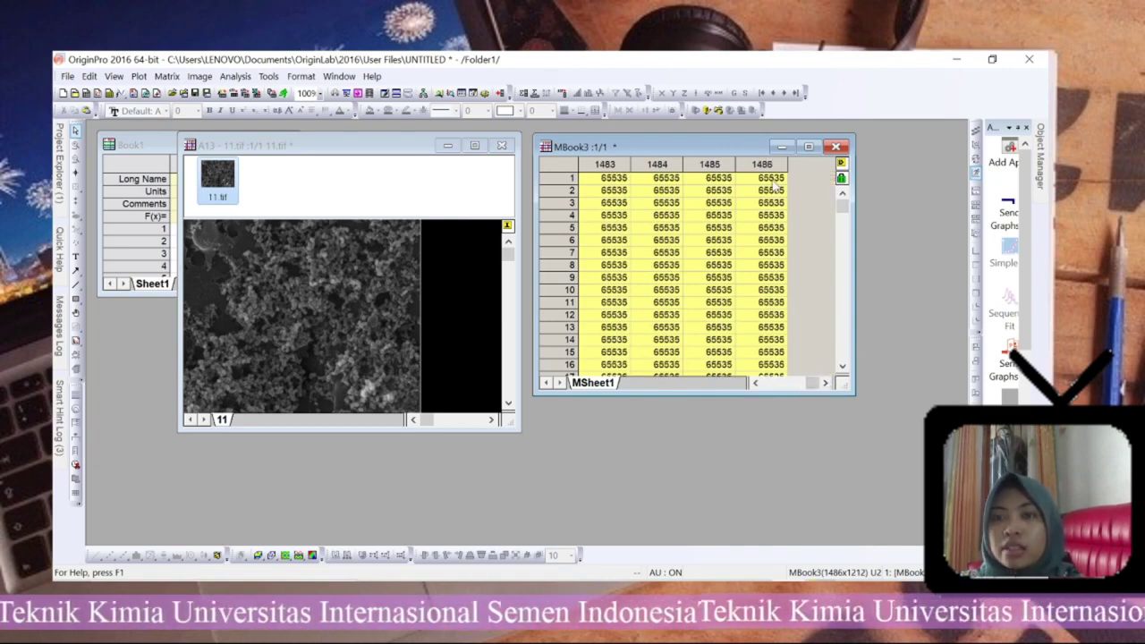
{"action": "left_click_drag", "start_coordinate": [841, 207], "coordinate": [854, 371]}
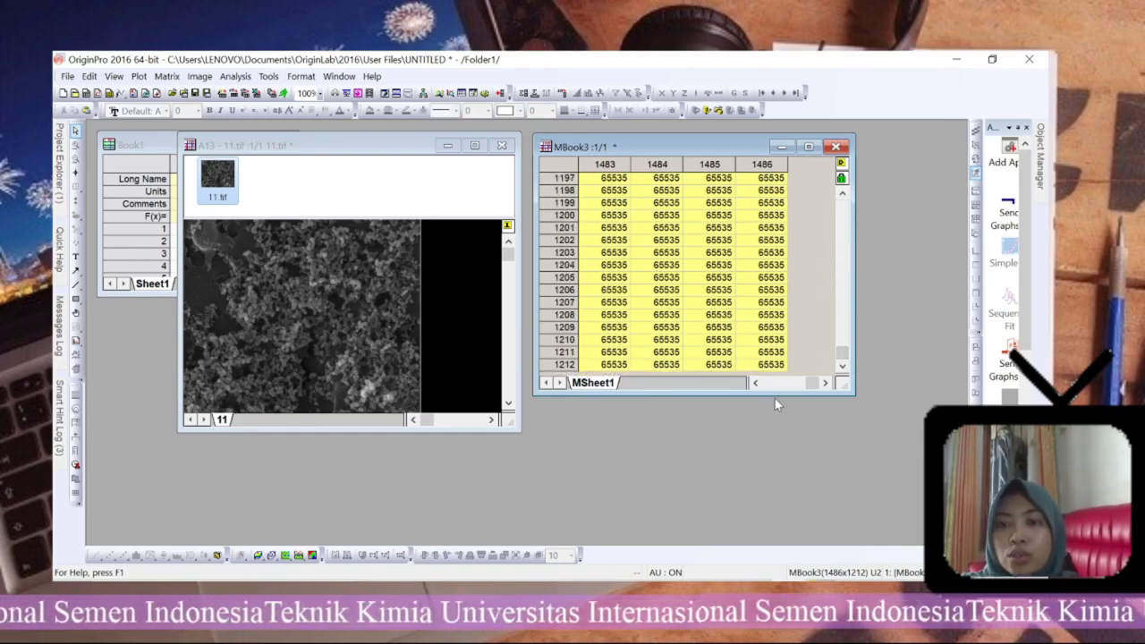
{"action": "left_click_drag", "start_coordinate": [813, 382], "coordinate": [754, 383]}
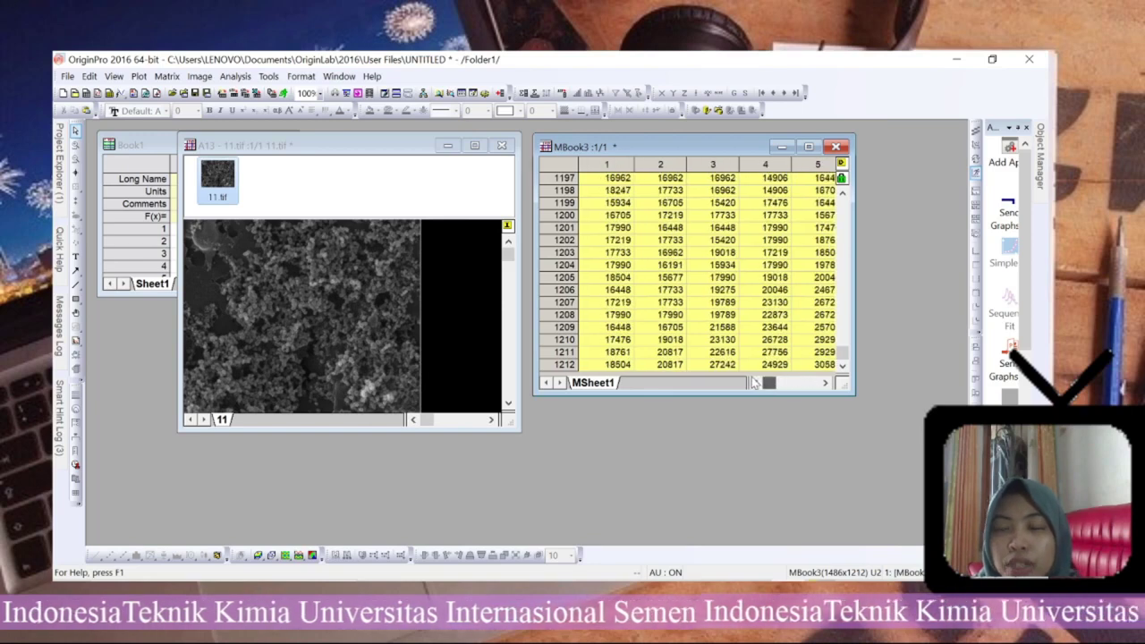
{"action": "left_click_drag", "start_coordinate": [845, 358], "coordinate": [833, 202]}
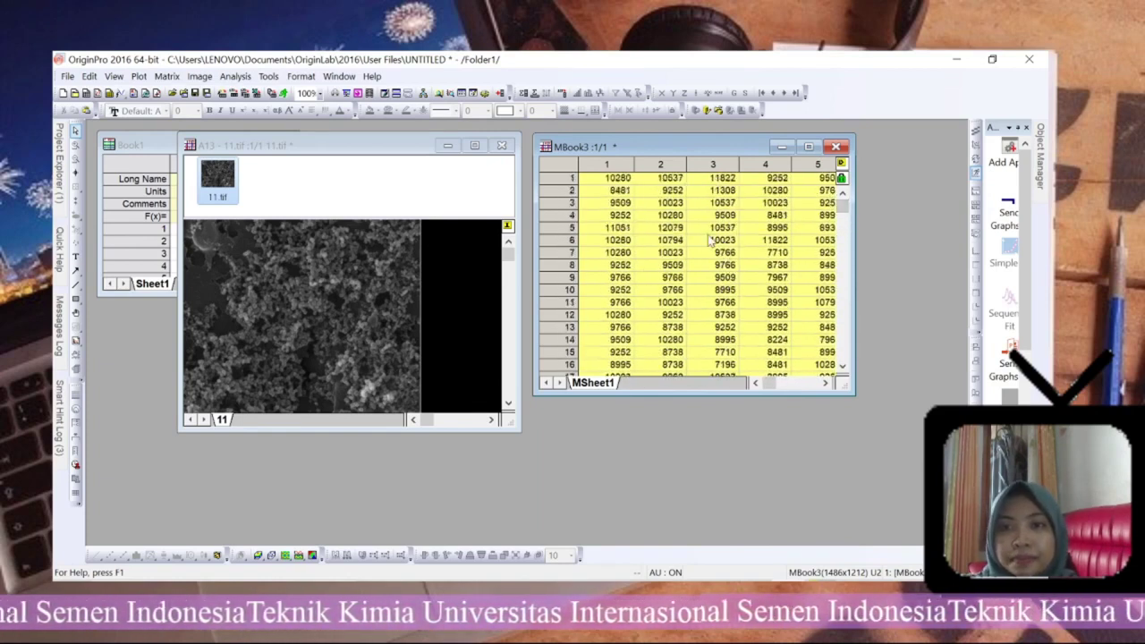
Plot the converted matrix as a 3D Color Fill Surface, dismiss the OpenGL reminder, and move the graph away from the image window
{"action": "left_click", "coordinate": [677, 219]}
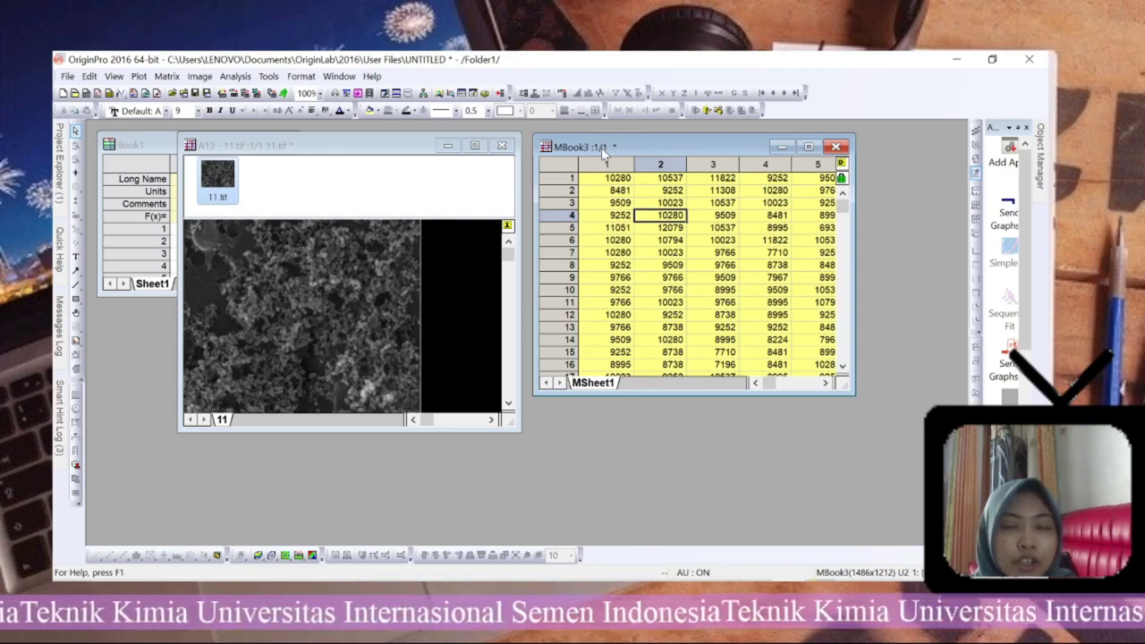
{"action": "left_click", "coordinate": [140, 77]}
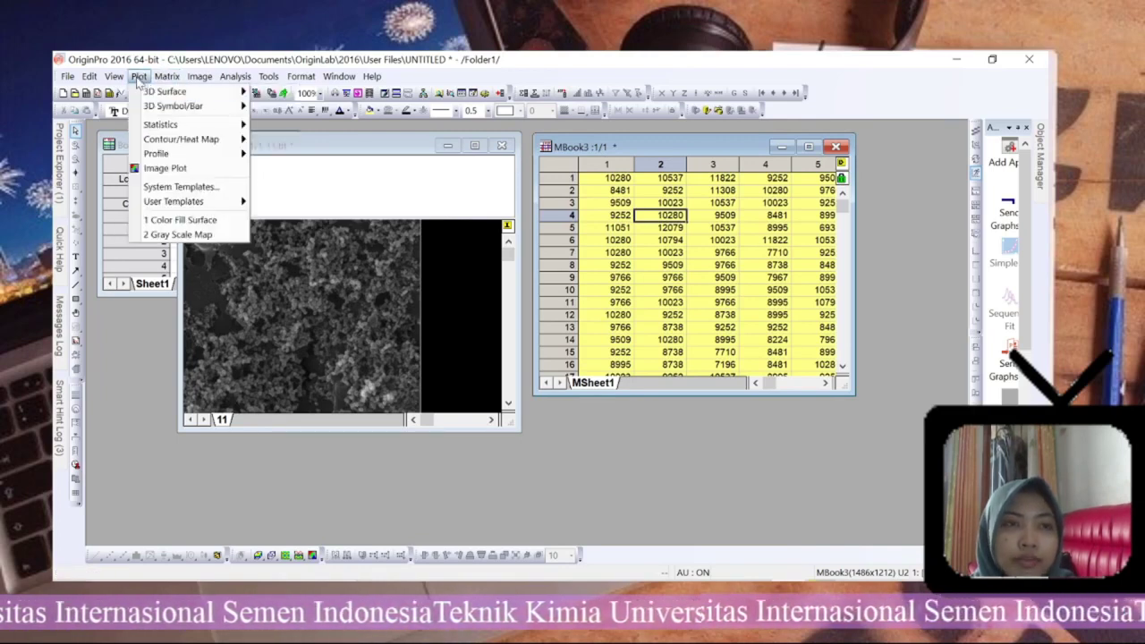
{"action": "mouse_move", "coordinate": [165, 95]}
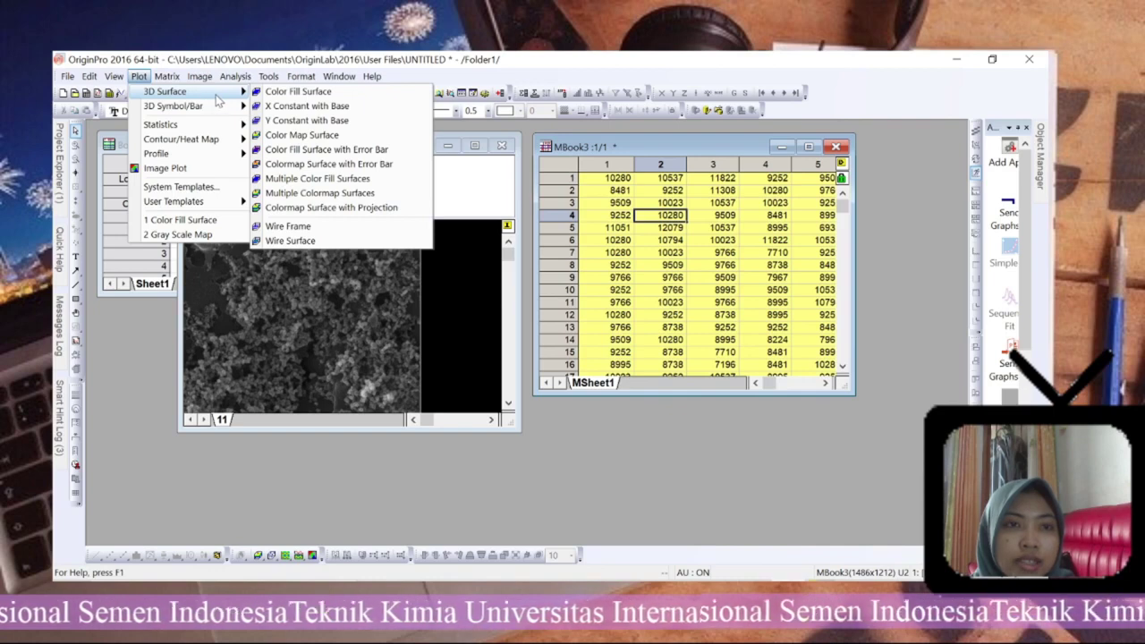
{"action": "left_click", "coordinate": [293, 95]}
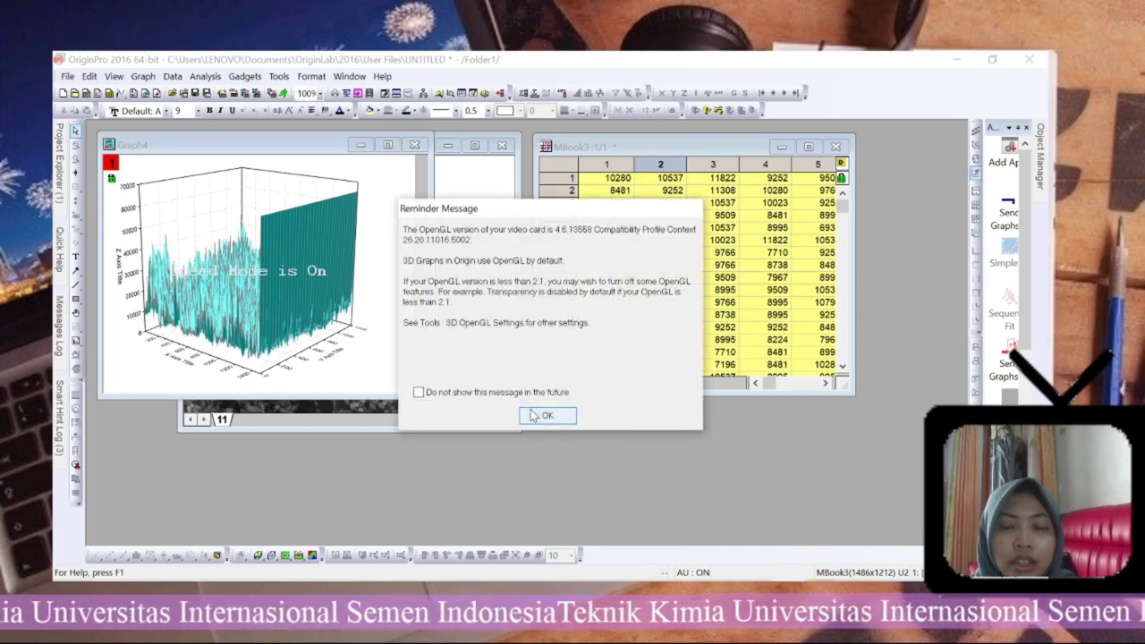
{"action": "left_click", "coordinate": [543, 416]}
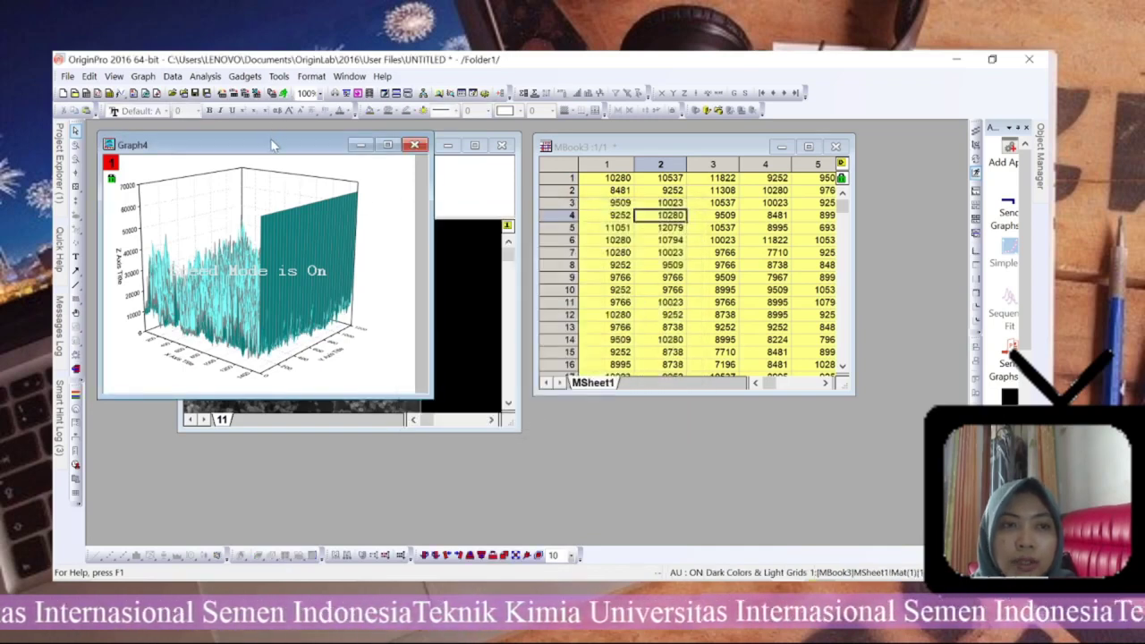
{"action": "left_click_drag", "start_coordinate": [273, 145], "coordinate": [422, 181]}
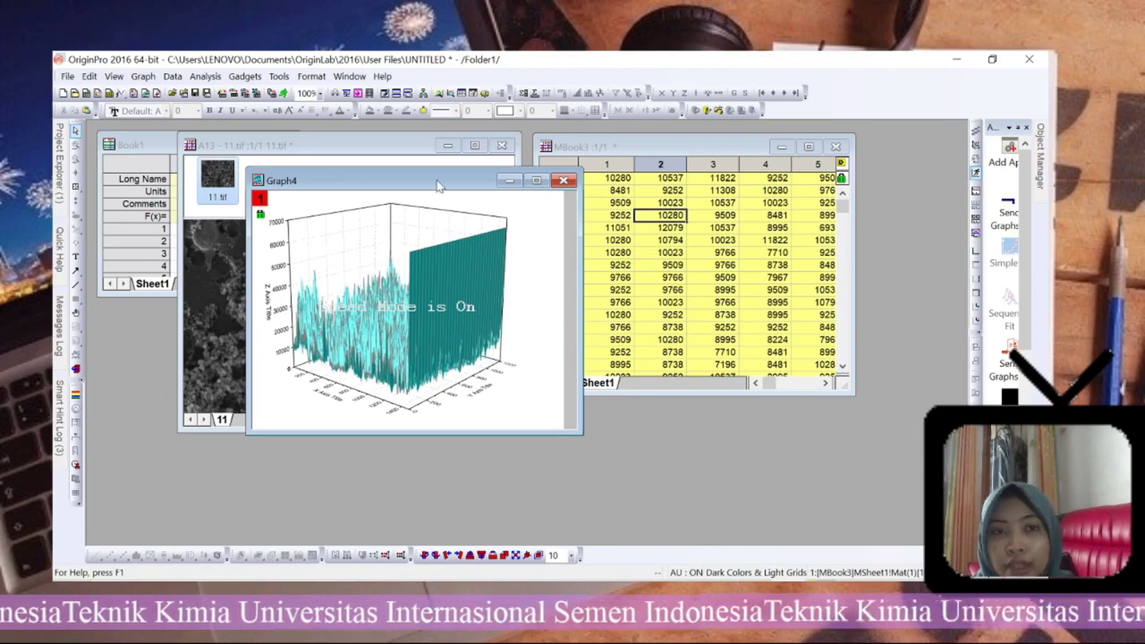
{"action": "left_click_drag", "start_coordinate": [437, 185], "coordinate": [753, 193]}
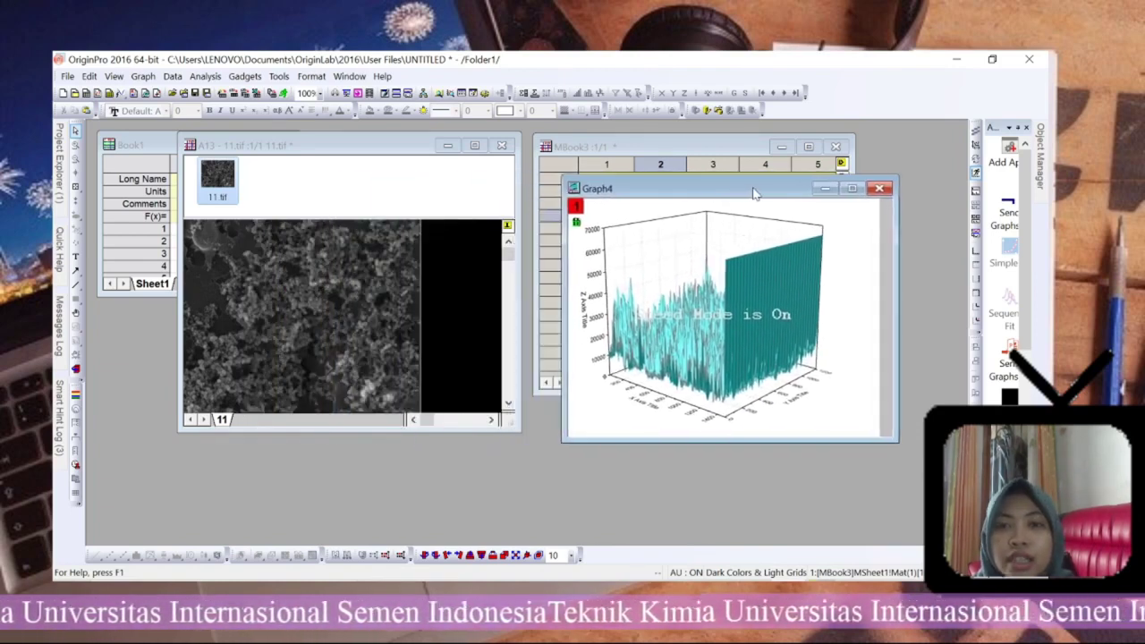
Plot the same MBook3 matrix as a Gray Scale Map and dismiss the speed mode reminder
{"action": "left_click", "coordinate": [681, 141]}
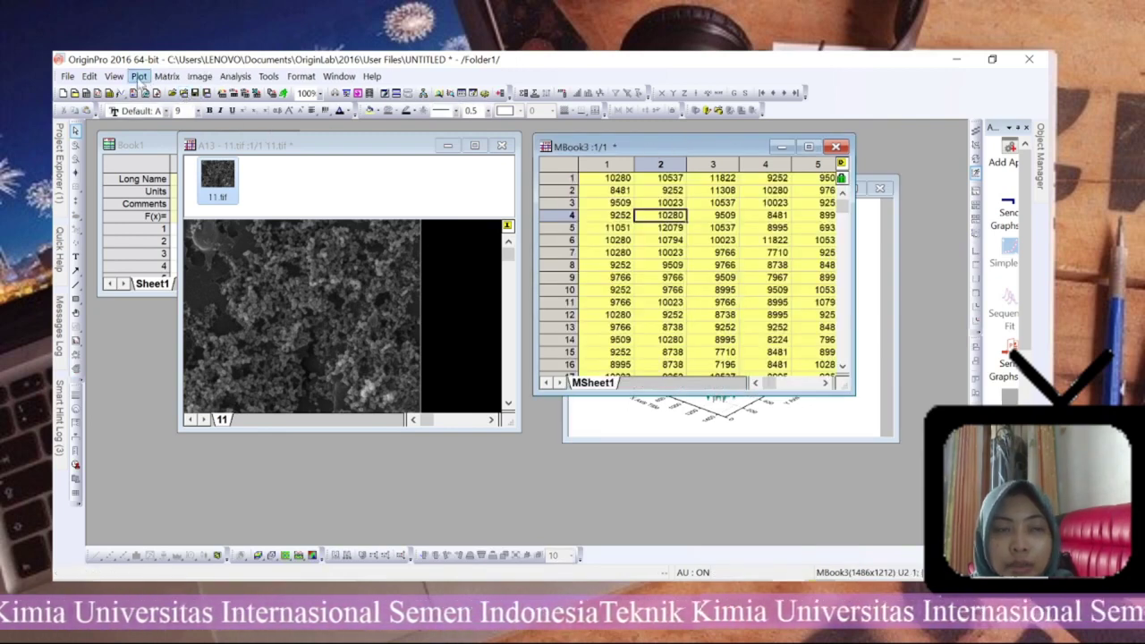
{"action": "left_click", "coordinate": [139, 77]}
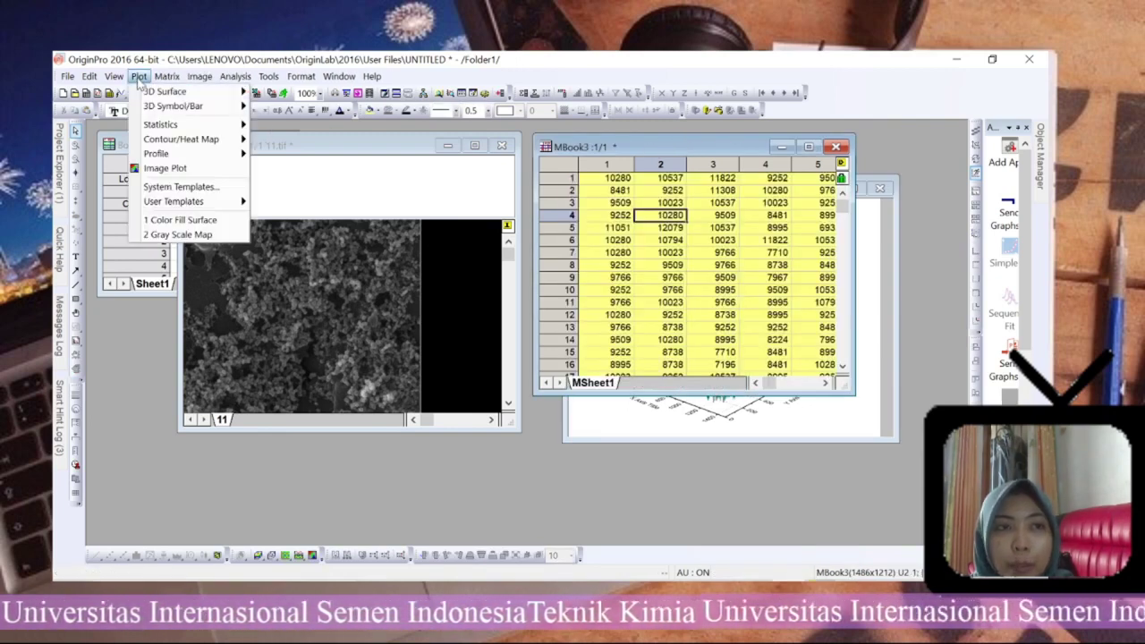
{"action": "left_click", "coordinate": [180, 235]}
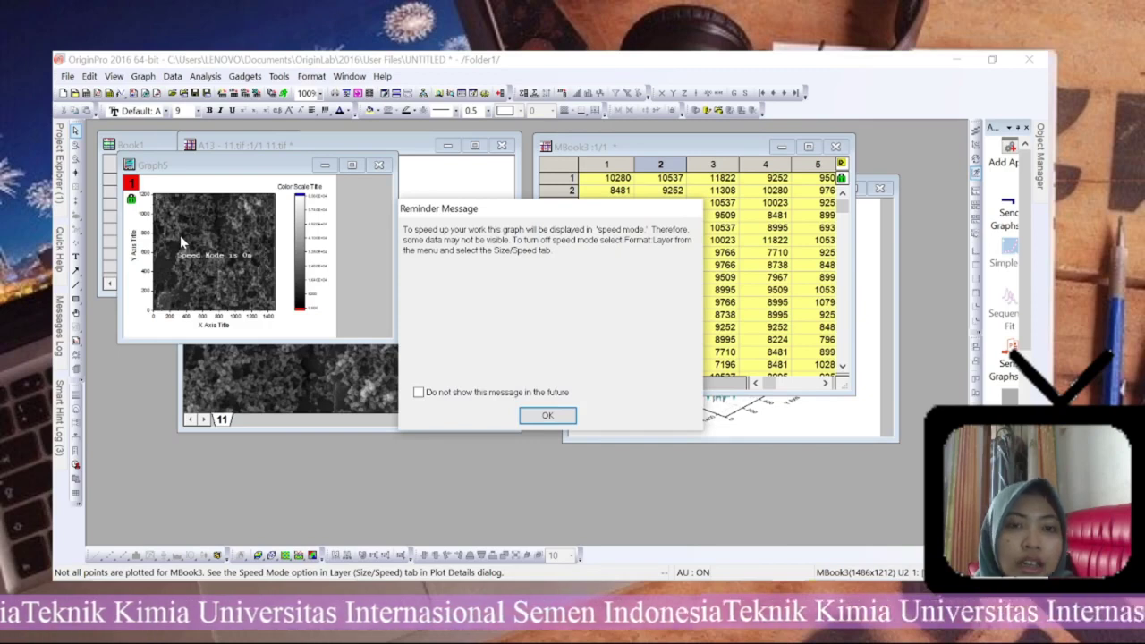
{"action": "left_click", "coordinate": [545, 416]}
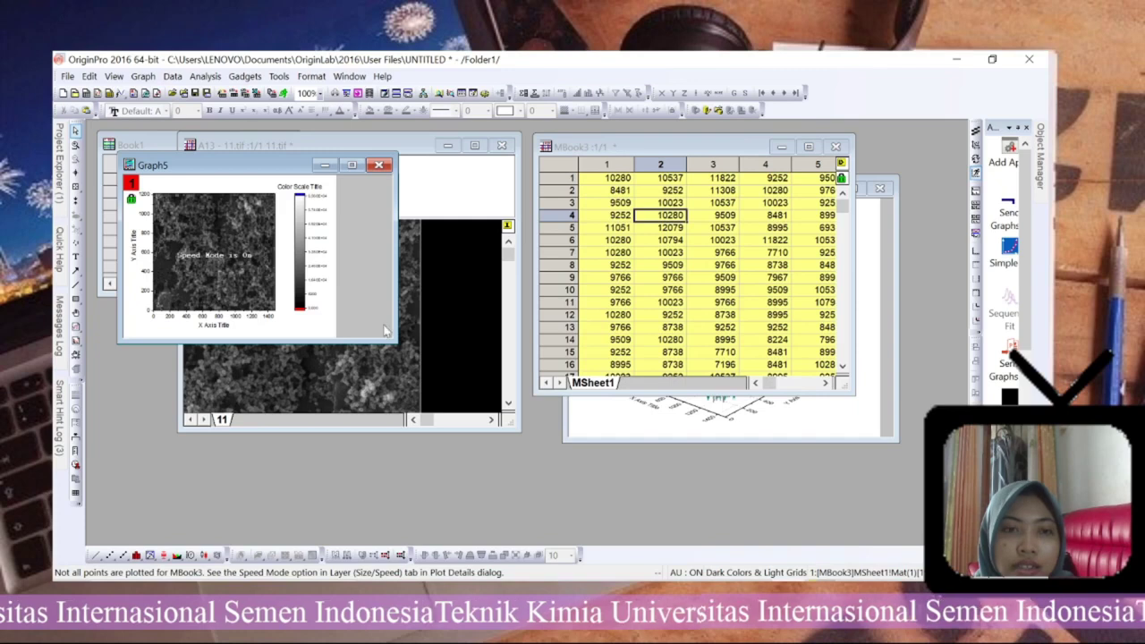
Enlarge the gray scale map graph and place it beside the 11.tif image window for comparison
{"action": "left_click_drag", "start_coordinate": [397, 342], "coordinate": [501, 464]}
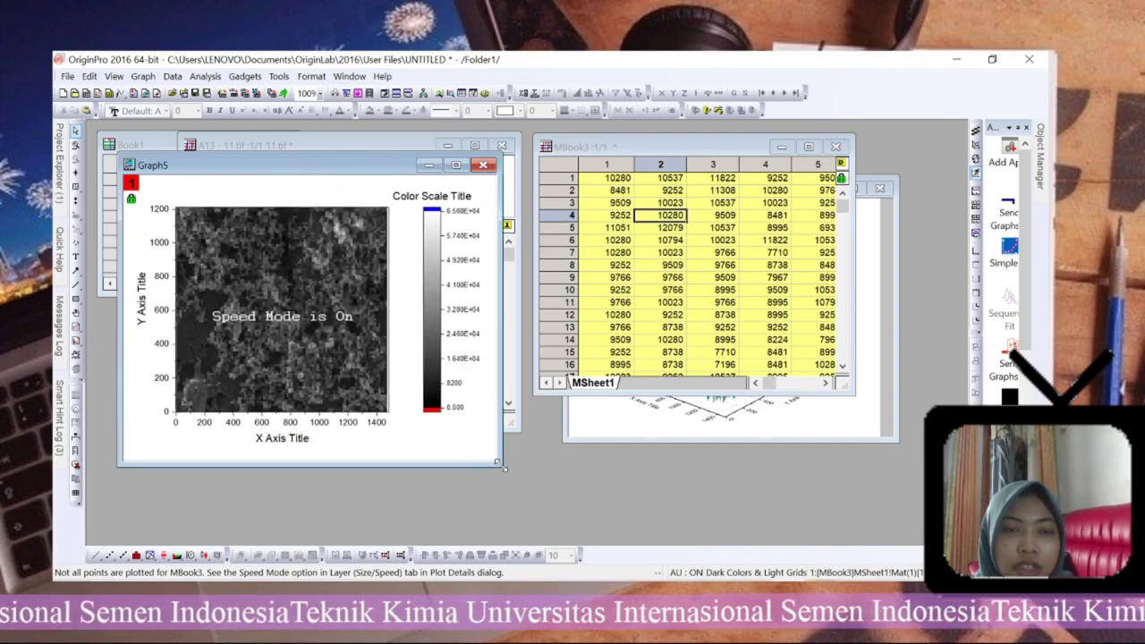
{"action": "left_click_drag", "start_coordinate": [363, 170], "coordinate": [444, 190]}
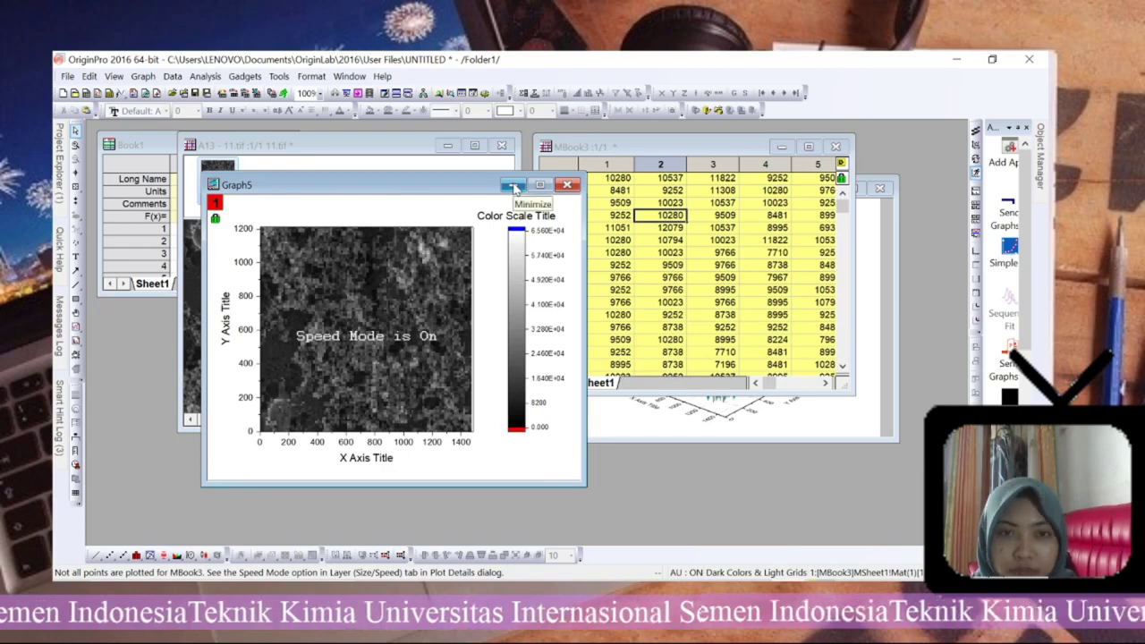
{"action": "left_click_drag", "start_coordinate": [470, 184], "coordinate": [739, 186]}
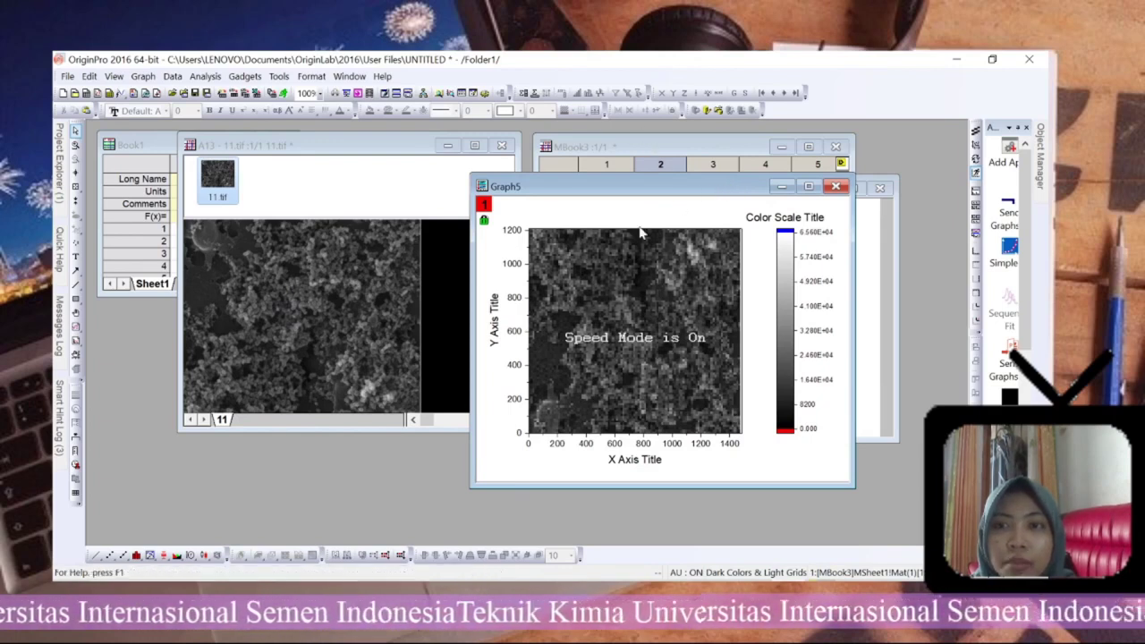
Move the 11.tif image window aside, place the MBook3 matrix directly next to it, and shrink the matrix window
{"action": "left_click", "coordinate": [364, 149]}
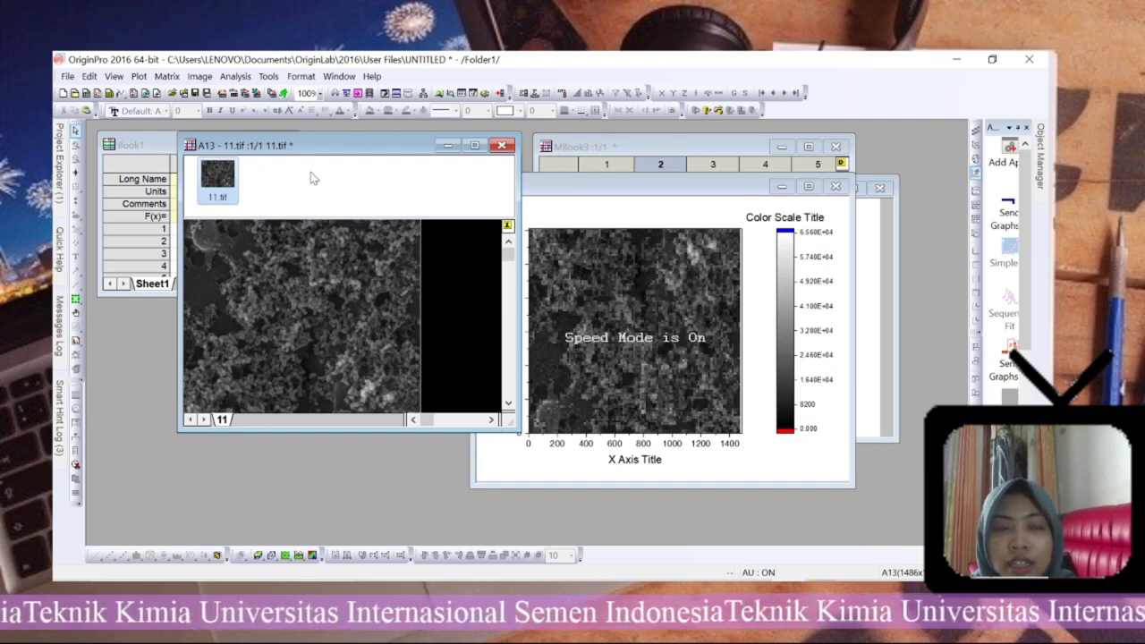
{"action": "left_click", "coordinate": [615, 147]}
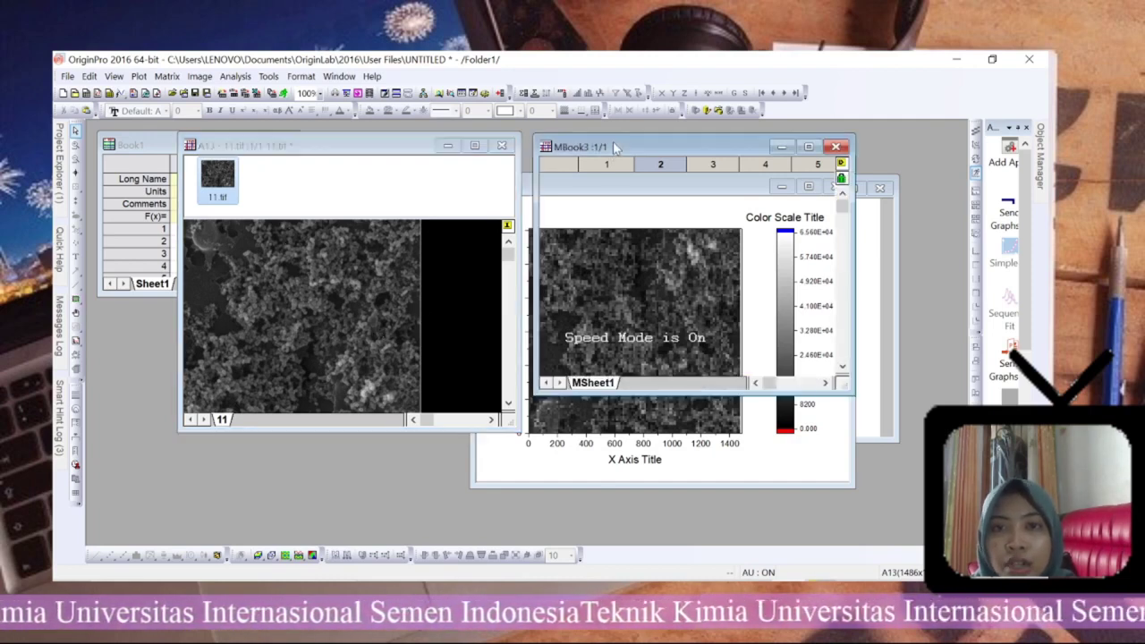
{"action": "left_click", "coordinate": [309, 145]}
{"action": "left_click_drag", "start_coordinate": [308, 146], "coordinate": [221, 139]}
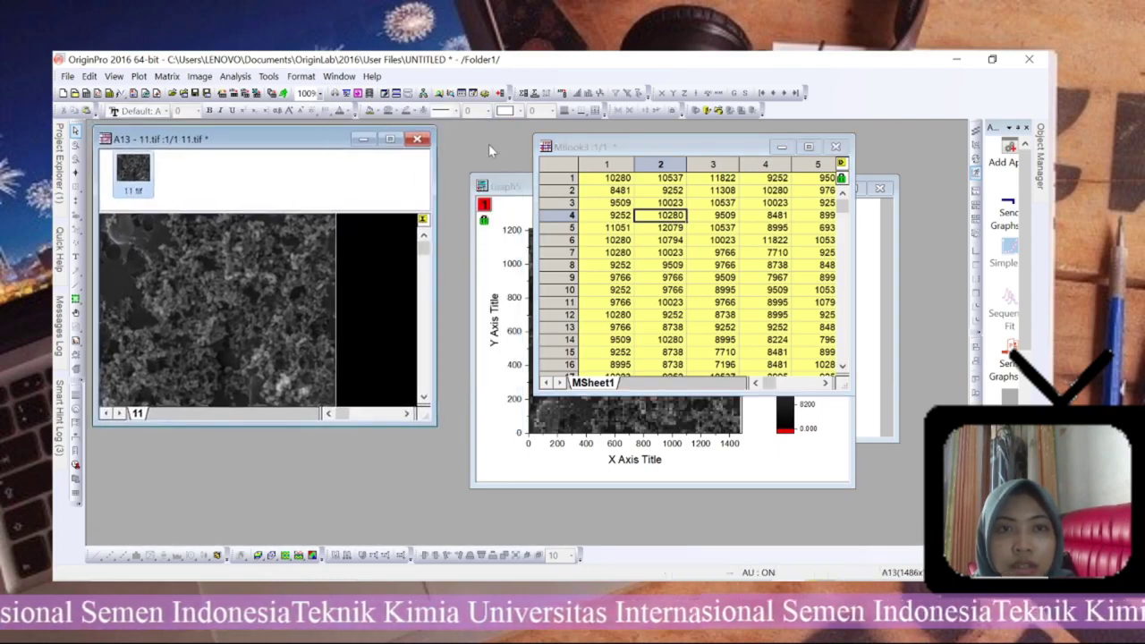
{"action": "left_click_drag", "start_coordinate": [584, 147], "coordinate": [488, 139]}
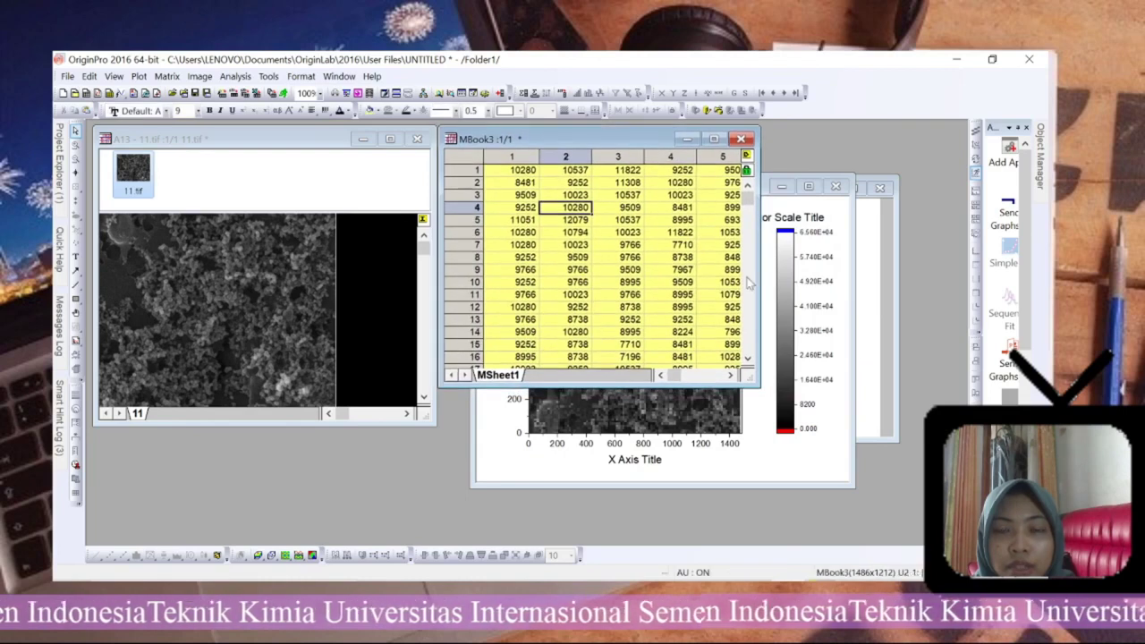
{"action": "left_click_drag", "start_coordinate": [752, 383], "coordinate": [624, 296]}
Shrink the 3D surface graph window and place it beside the MBook3 matrix window
{"action": "left_click", "coordinate": [873, 226]}
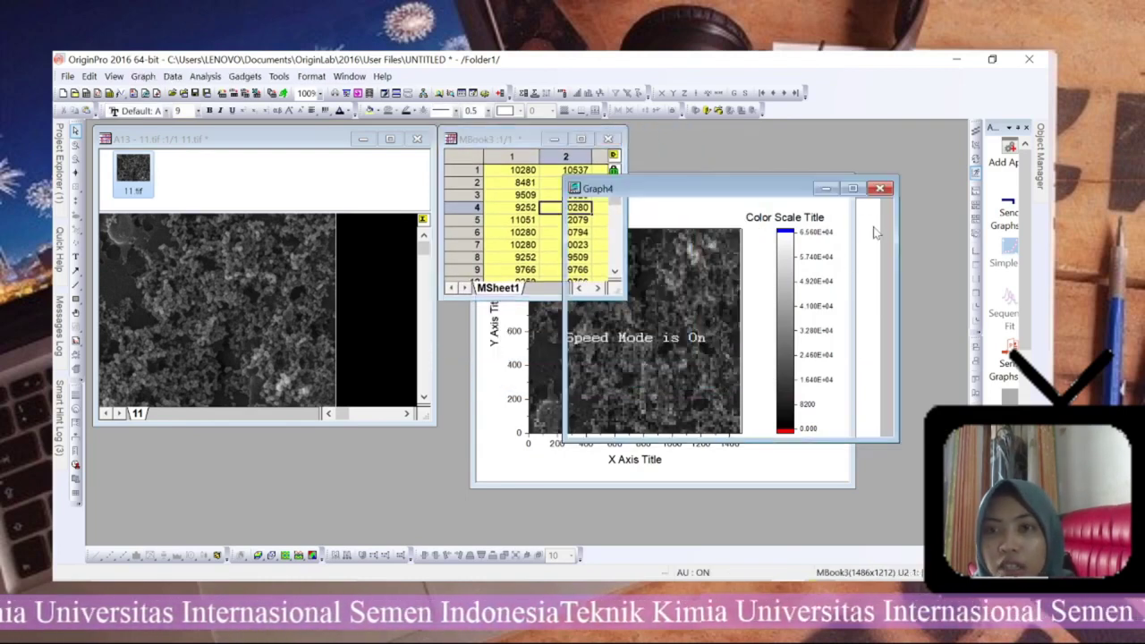
{"action": "left_click_drag", "start_coordinate": [744, 194], "coordinate": [704, 171]}
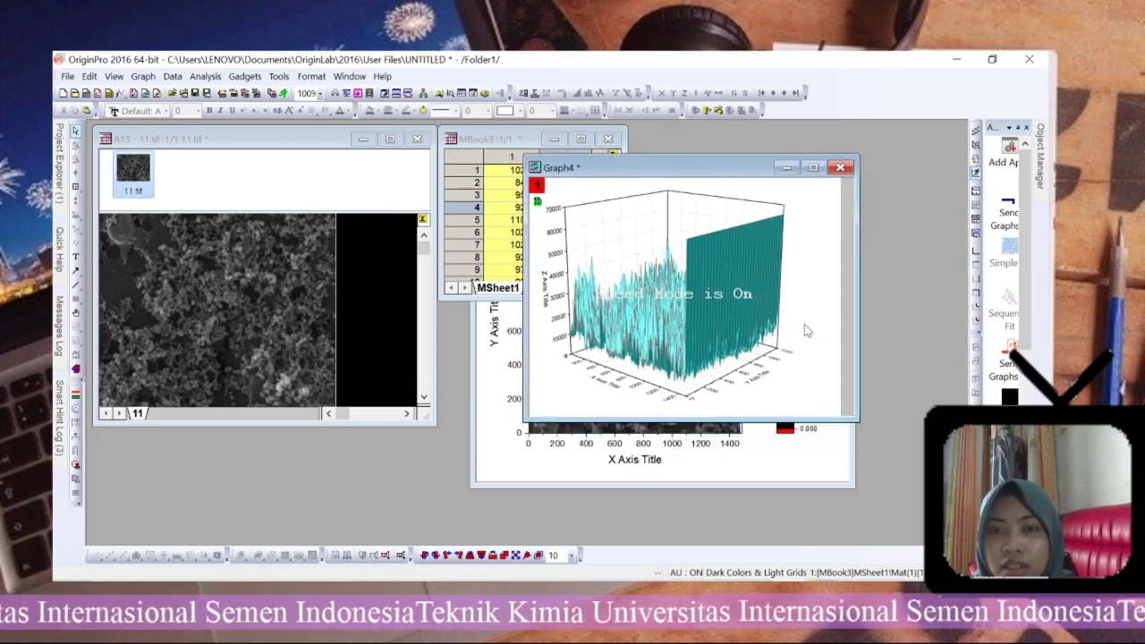
{"action": "left_click_drag", "start_coordinate": [856, 417], "coordinate": [783, 360]}
{"action": "left_click_drag", "start_coordinate": [678, 178], "coordinate": [791, 146]}
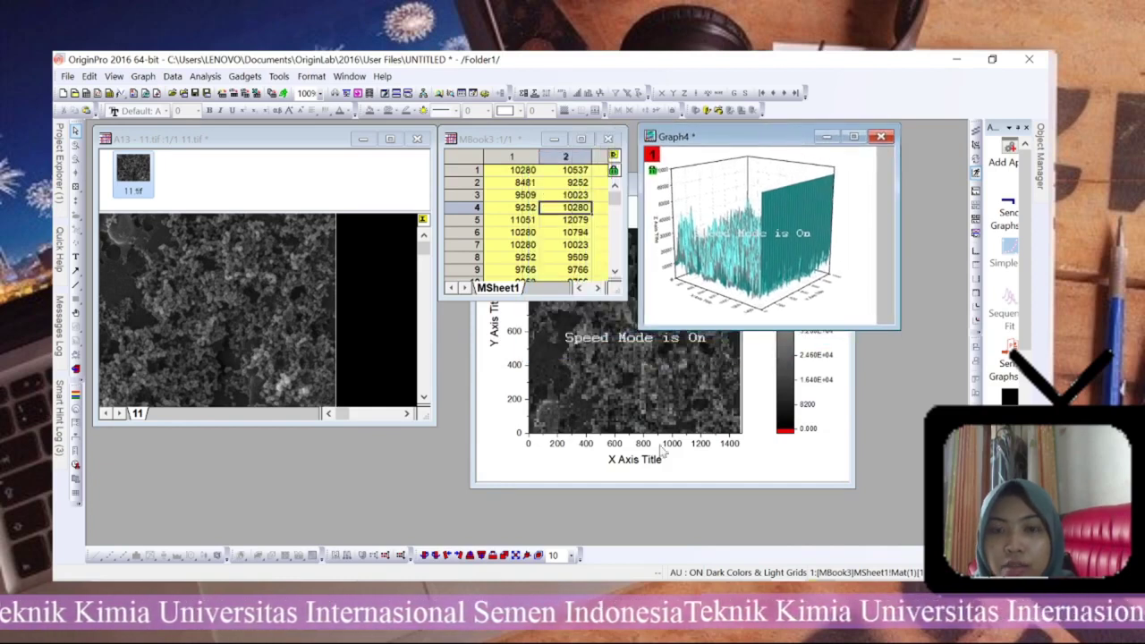
Shrink the gray scale map and 11.tif image windows, and position the gray scale map beneath the matrix window
{"action": "left_click", "coordinate": [615, 463]}
{"action": "left_click_drag", "start_coordinate": [666, 190], "coordinate": [488, 219]}
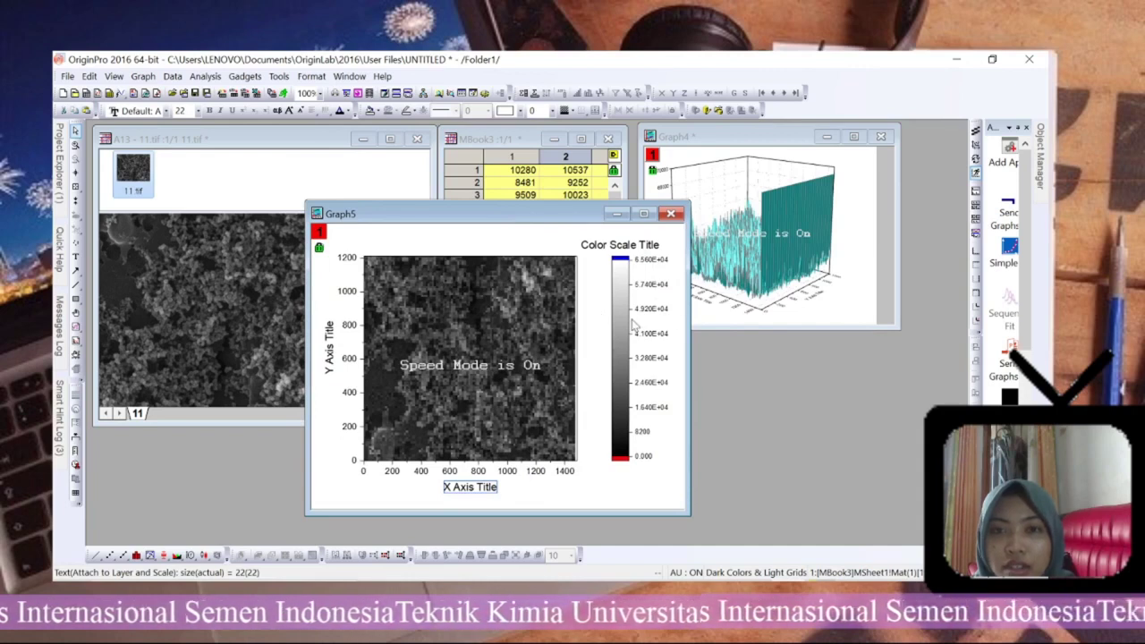
{"action": "left_click_drag", "start_coordinate": [685, 510], "coordinate": [605, 437]}
{"action": "left_click_drag", "start_coordinate": [486, 217], "coordinate": [619, 313]}
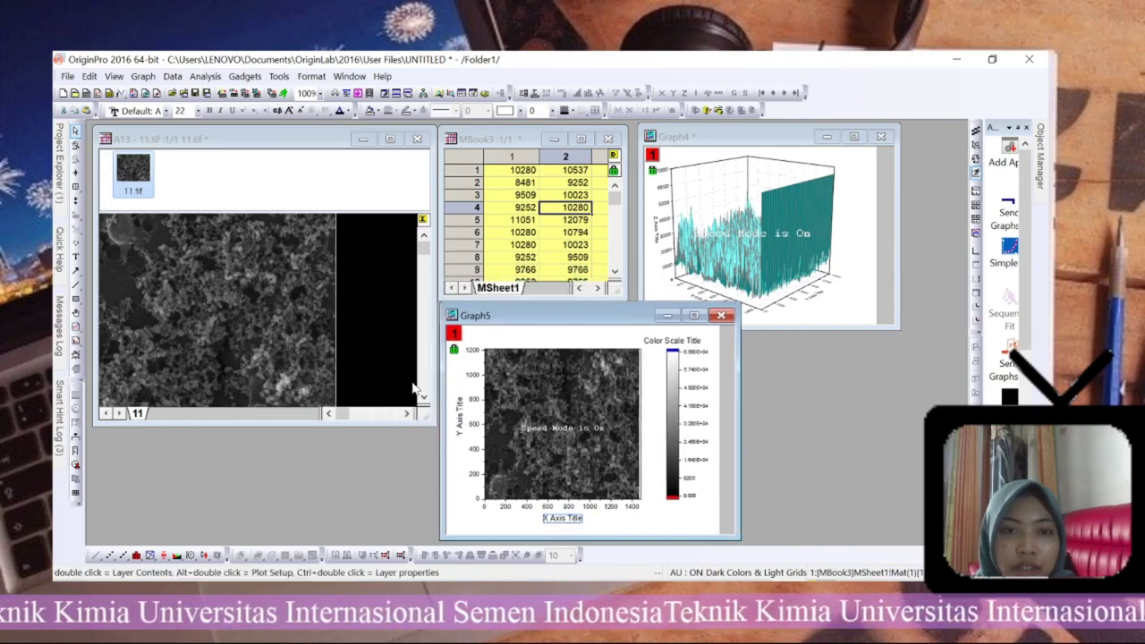
{"action": "left_click_drag", "start_coordinate": [430, 423], "coordinate": [391, 356]}
{"action": "left_click_drag", "start_coordinate": [535, 316], "coordinate": [386, 286]}
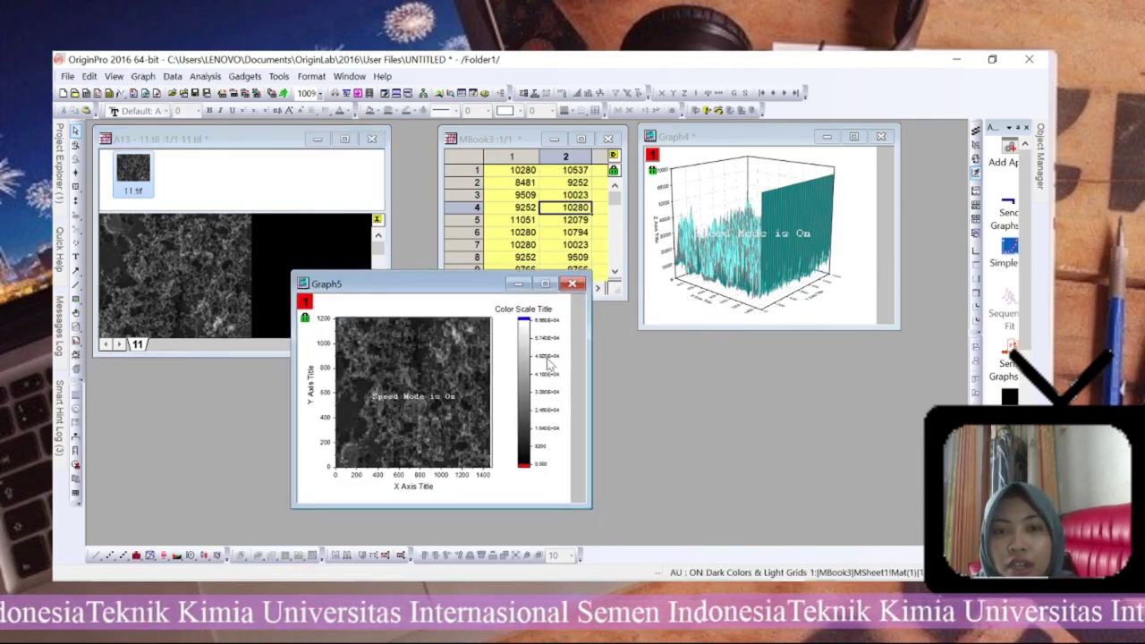
{"action": "left_click_drag", "start_coordinate": [474, 291], "coordinate": [510, 259]}
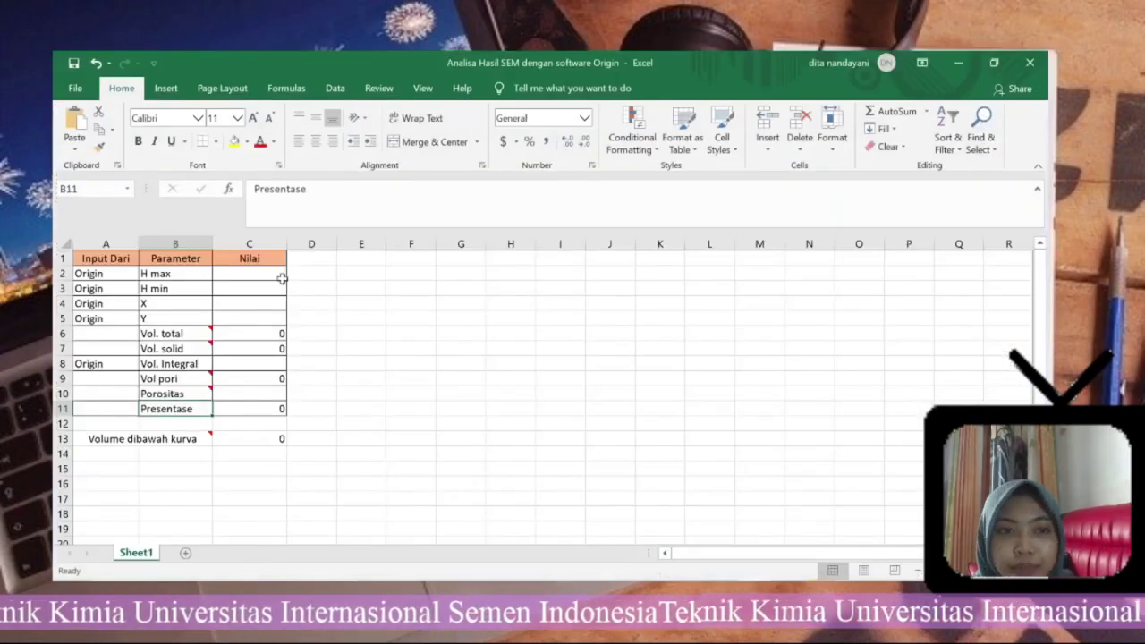
In the Excel porosity template, enter 65600 as the H max value in cell C2
{"action": "left_click", "coordinate": [278, 274]}
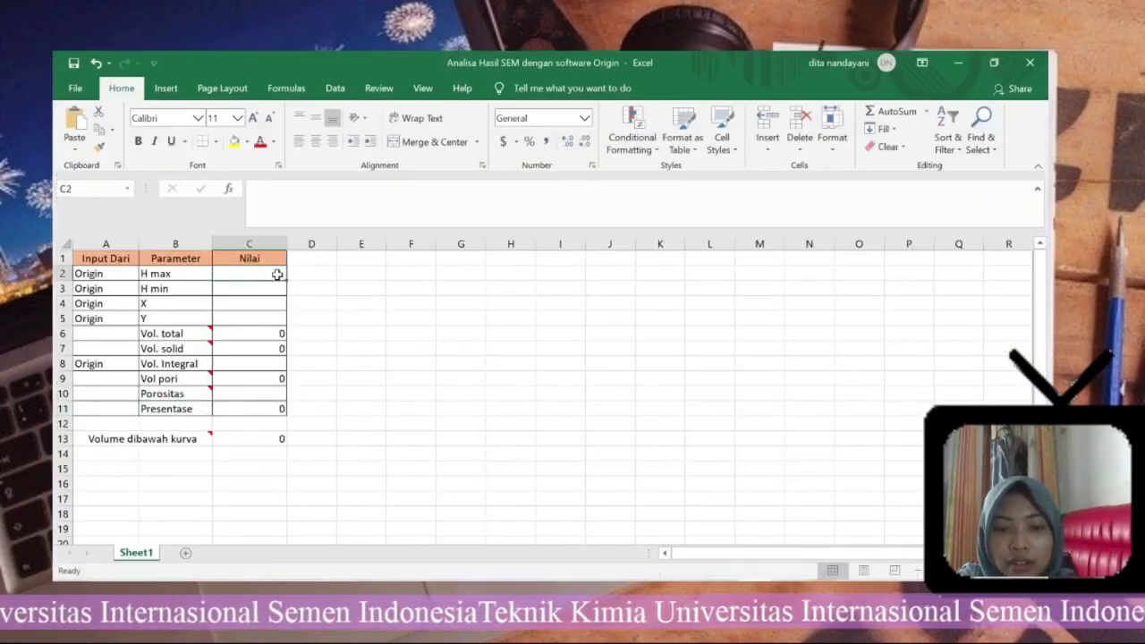
{"action": "type", "text": "65600"}
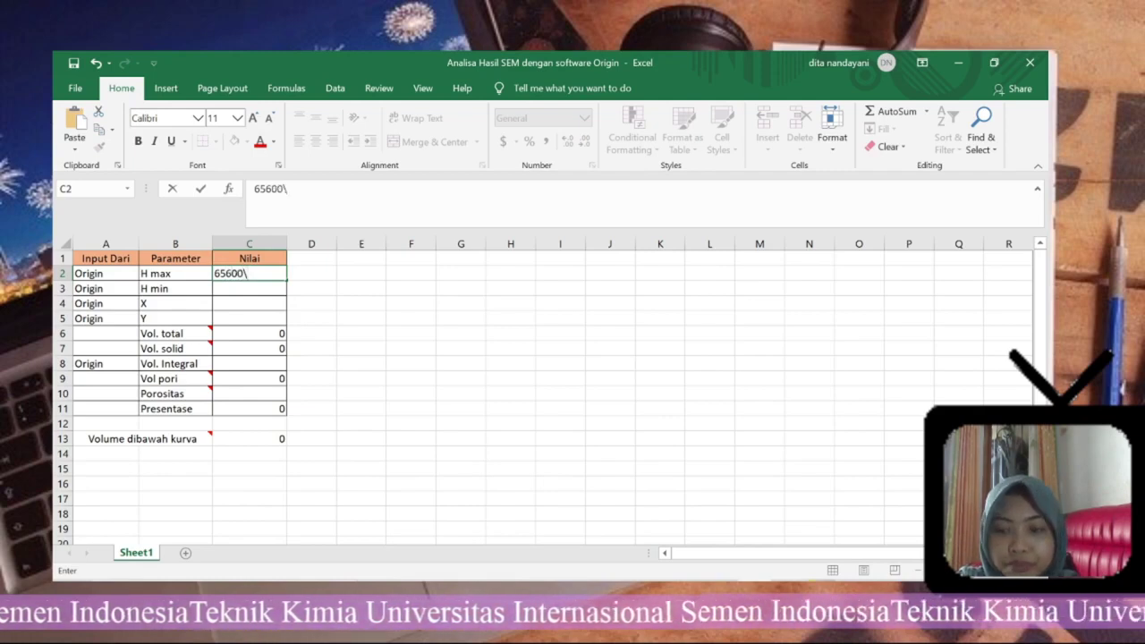
{"action": "key", "text": "Return"}
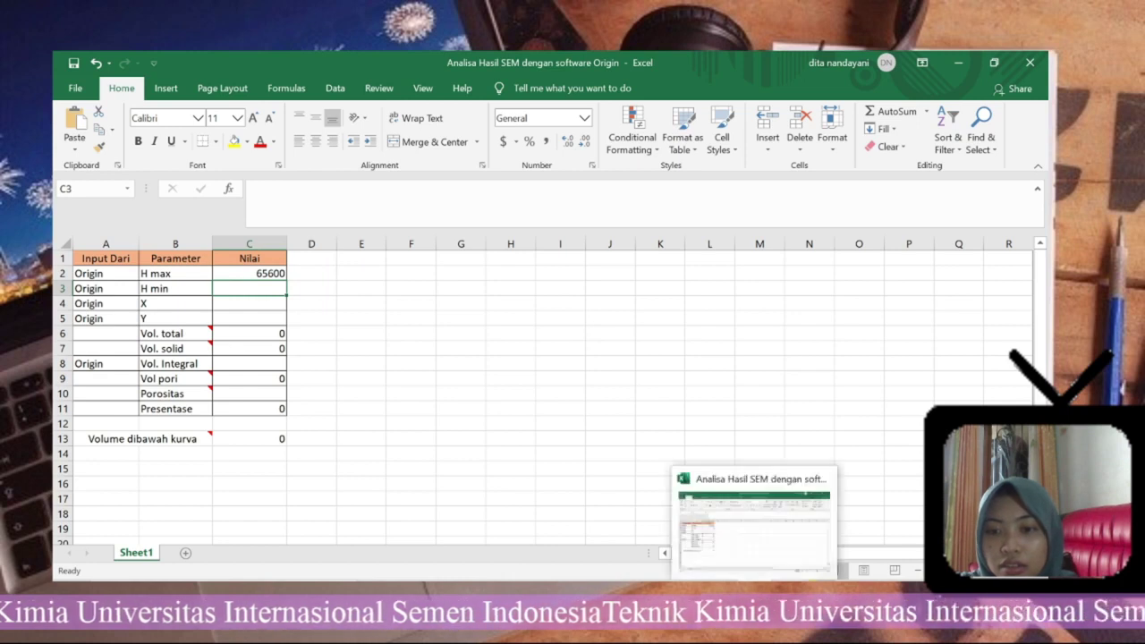
Check the lower end of the gray scale map's color scale in OriginPro, and enter 0 as H min in Excel cell C3
{"action": "mouse_move", "coordinate": [787, 617]}
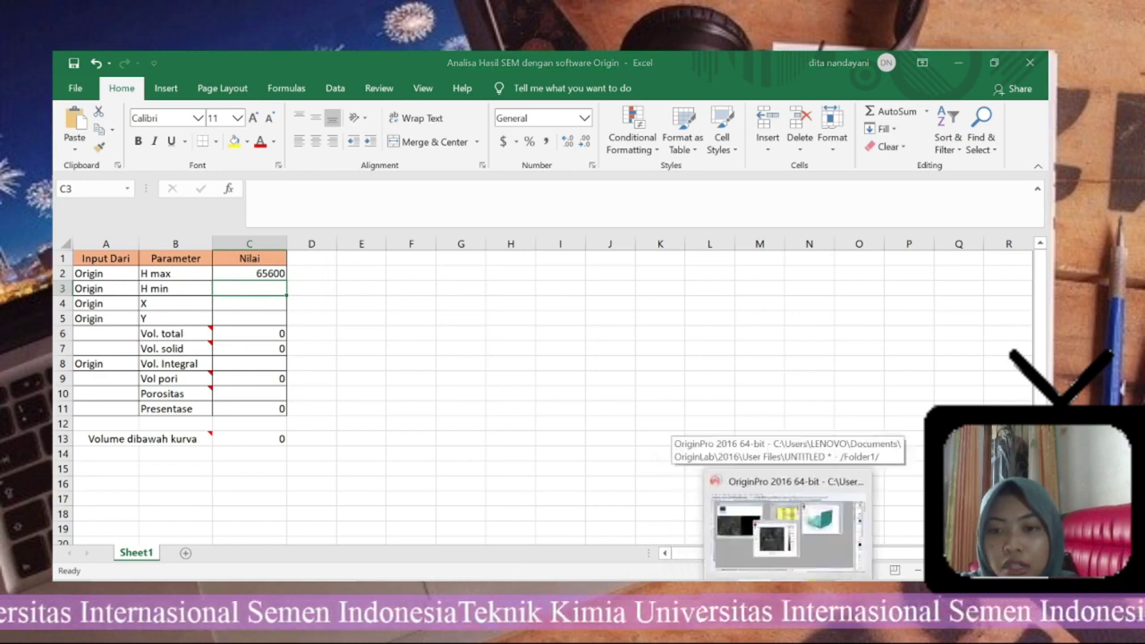
{"action": "left_click", "coordinate": [786, 528]}
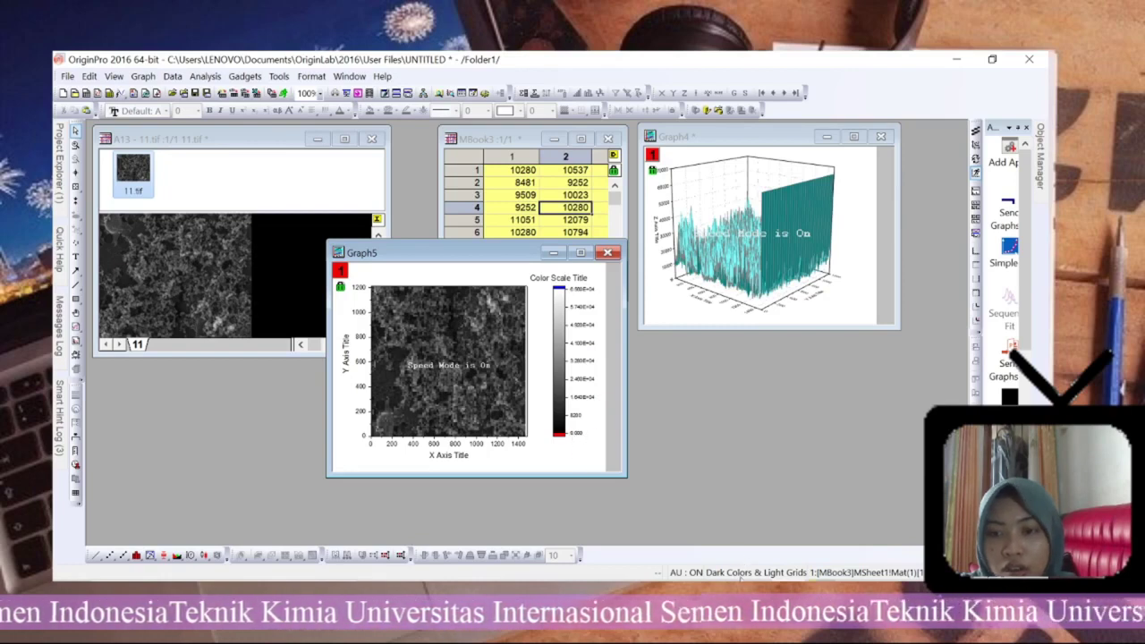
{"action": "key", "text": "alt+Tab"}
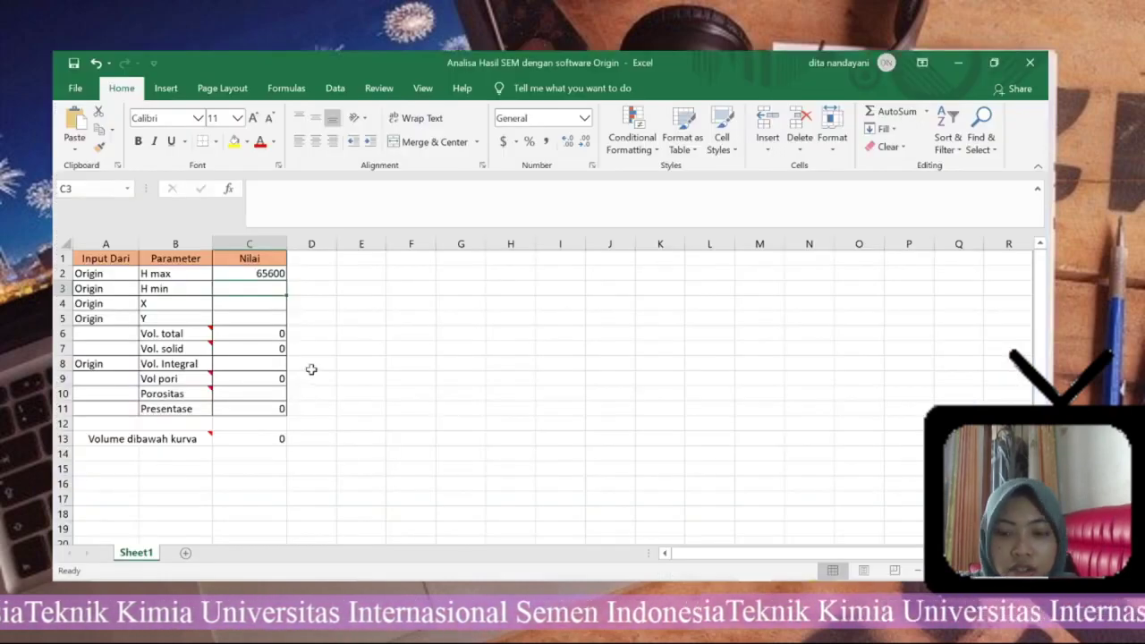
{"action": "type", "text": "0"}
{"action": "key", "text": "Return"}
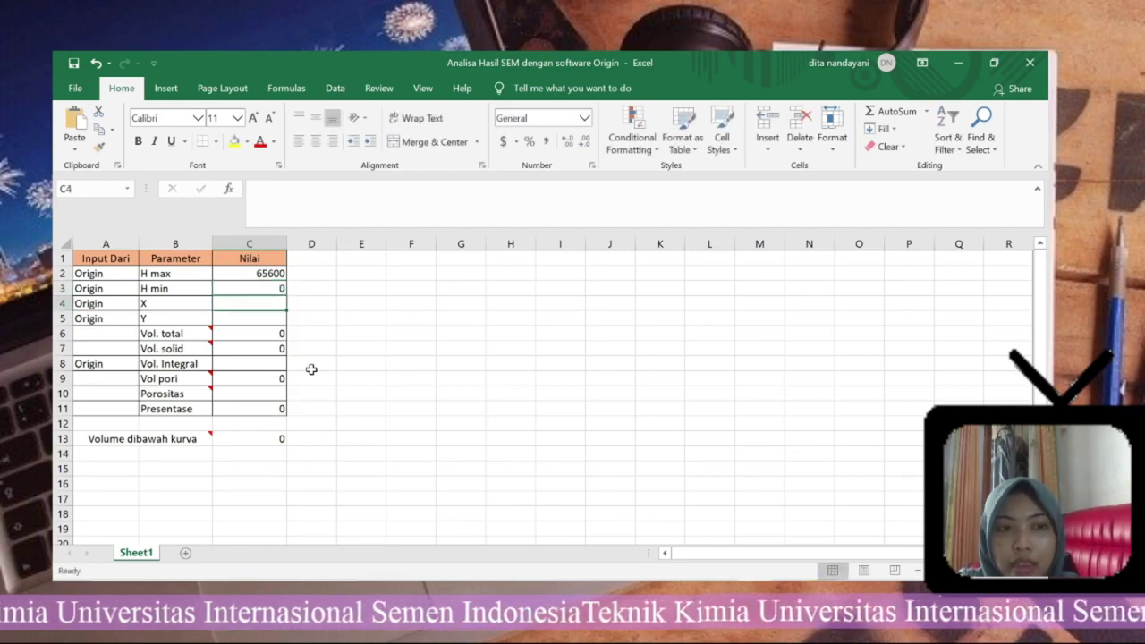
Open the dimension and label settings of OriginPro's MBook3 matrix and copy the column-to-x end value, 1485, into Excel cell C4 as X
{"action": "key", "text": "alt+Tab"}
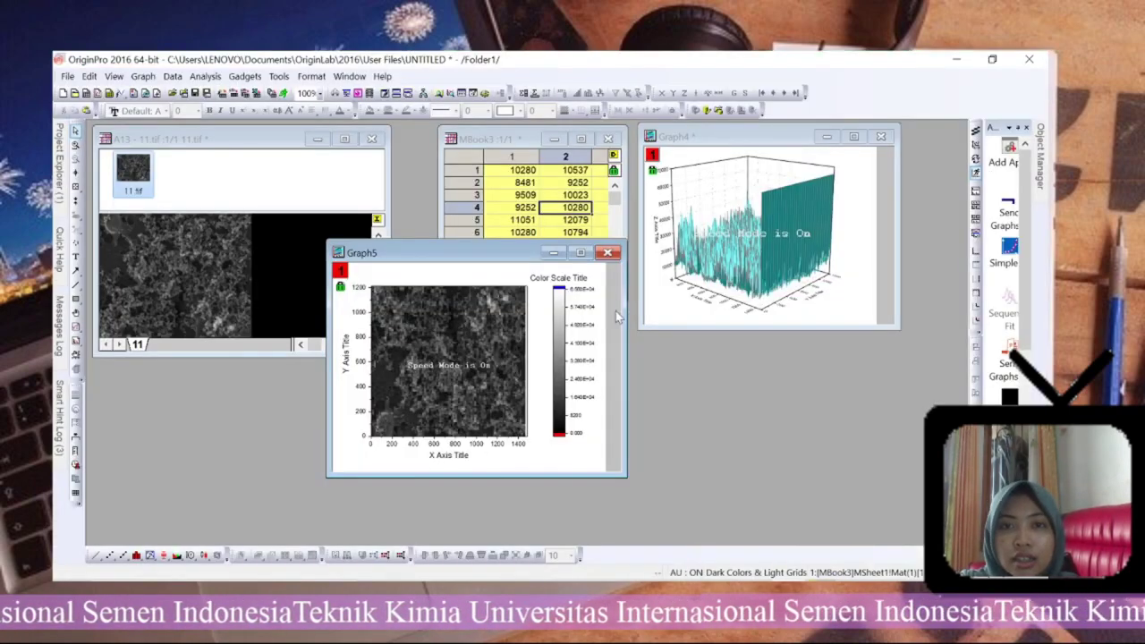
{"action": "left_click", "coordinate": [490, 139]}
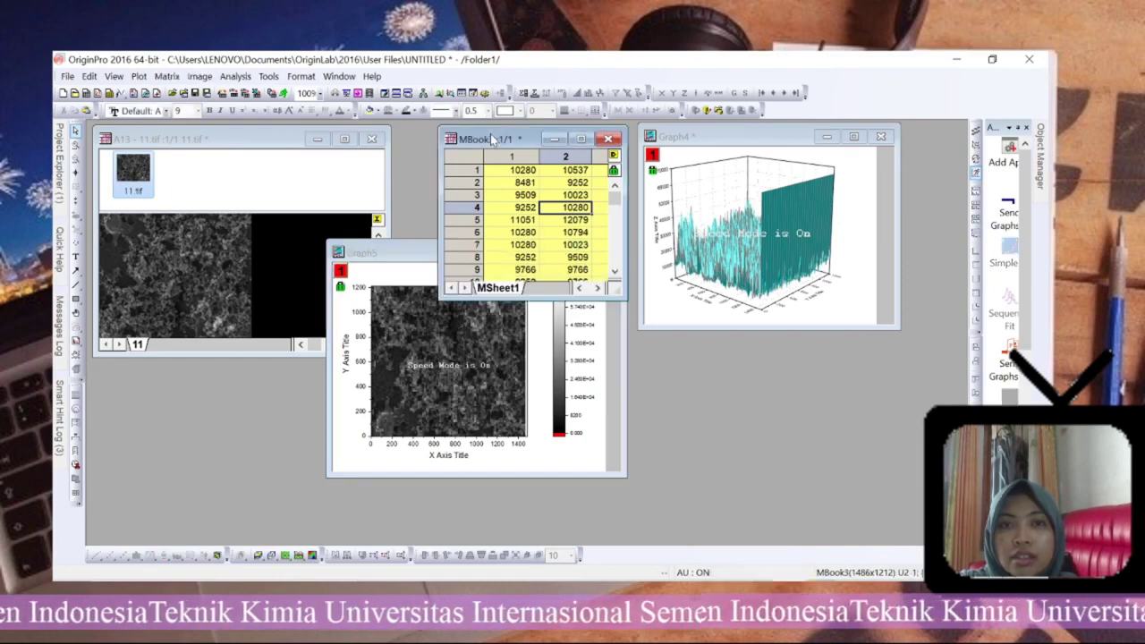
{"action": "left_click", "coordinate": [168, 77]}
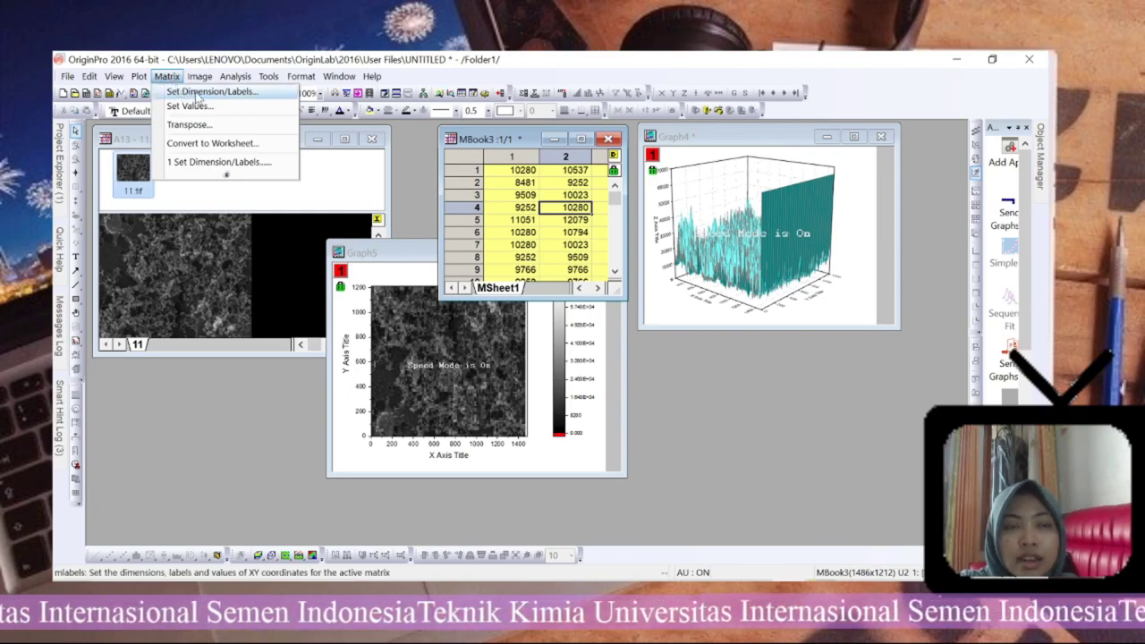
{"action": "left_click", "coordinate": [197, 93]}
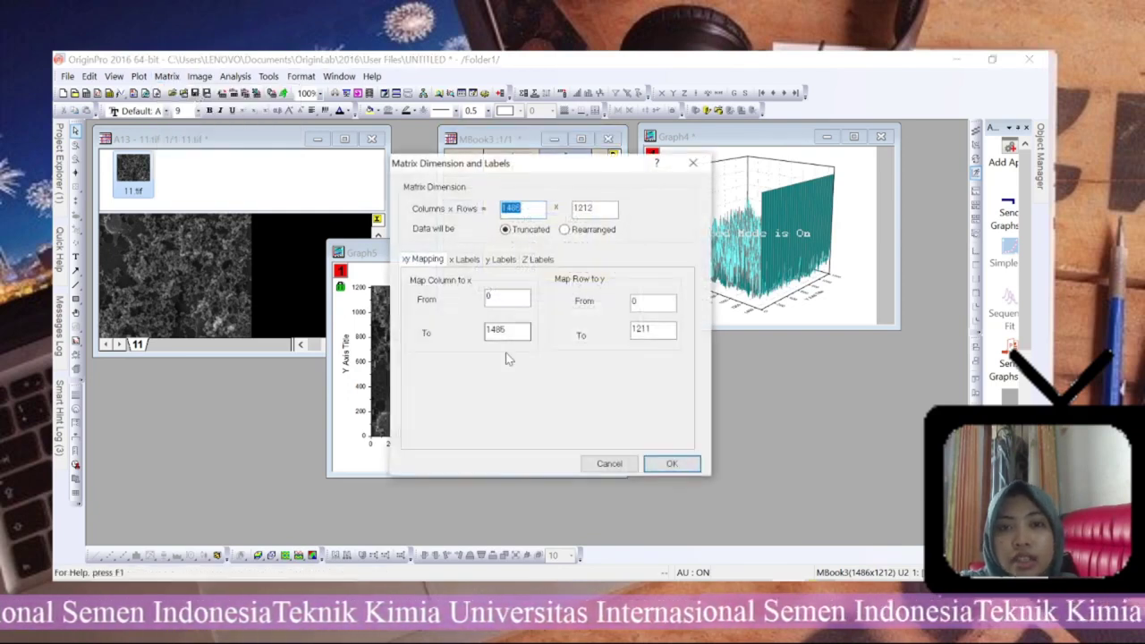
{"action": "left_click", "coordinate": [507, 330]}
{"action": "key", "text": "ctrl+c"}
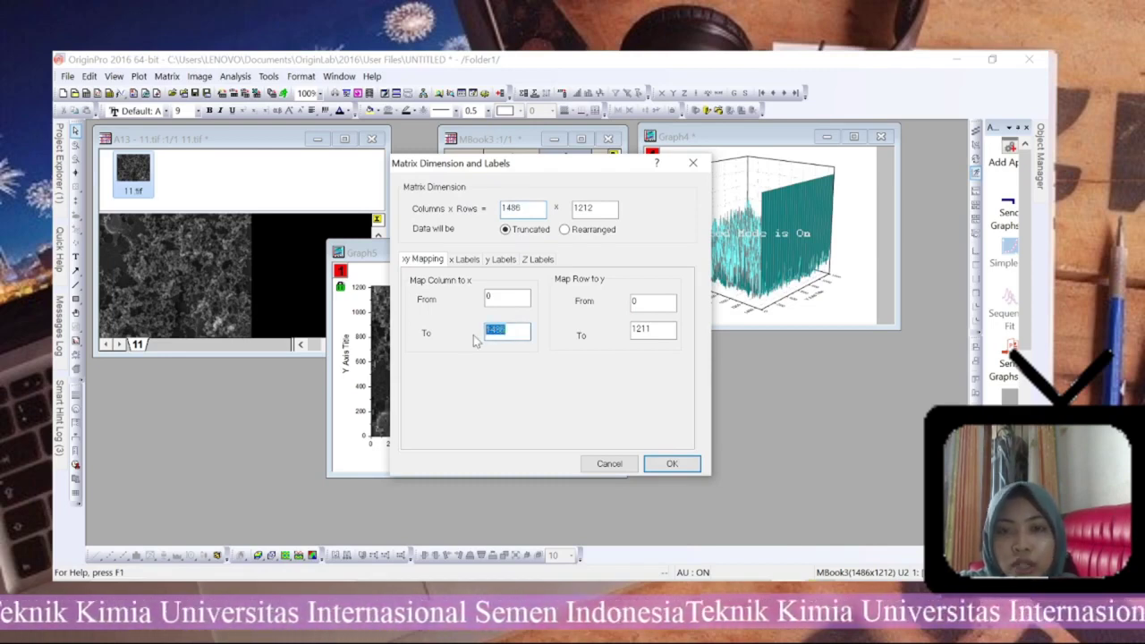
{"action": "left_click", "coordinate": [651, 329]}
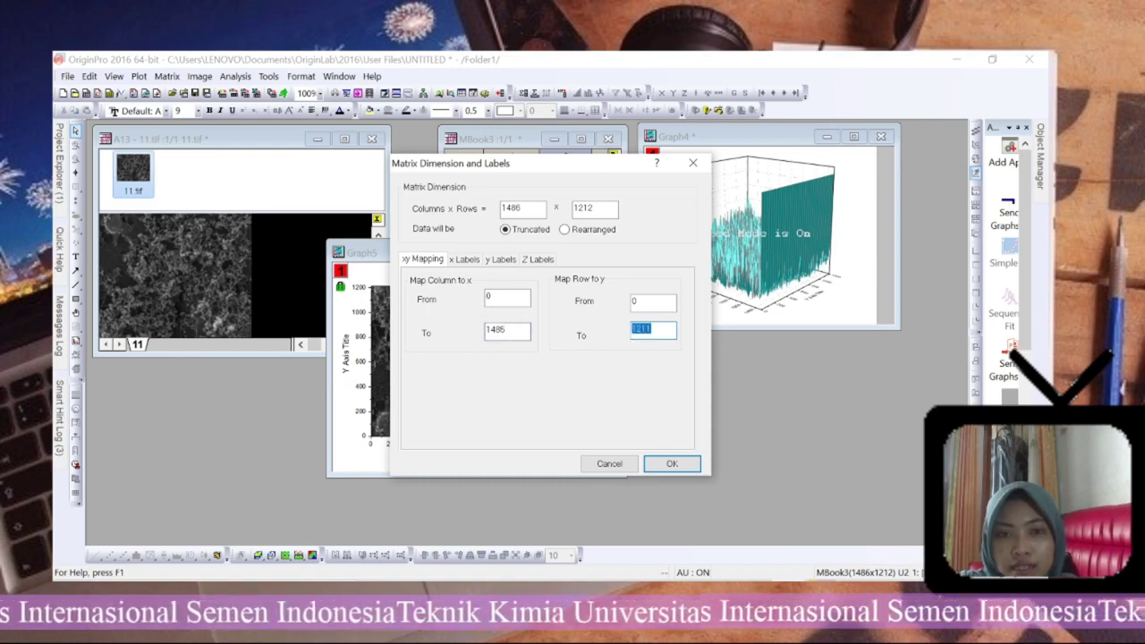
{"action": "left_click", "coordinate": [508, 331]}
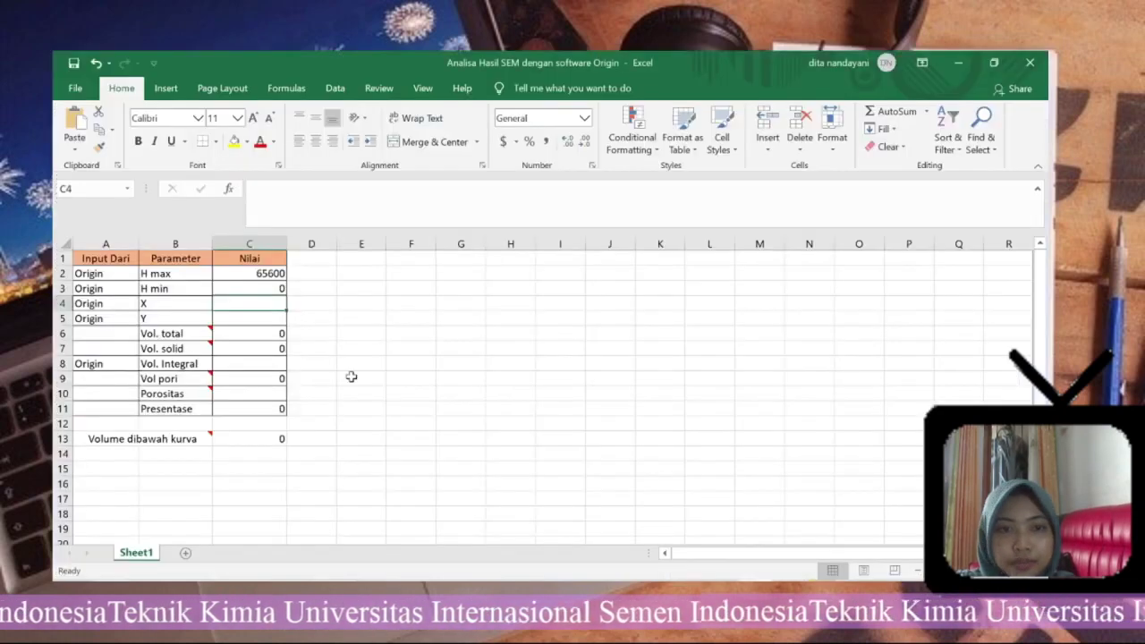
{"action": "key", "text": "ctrl+v"}
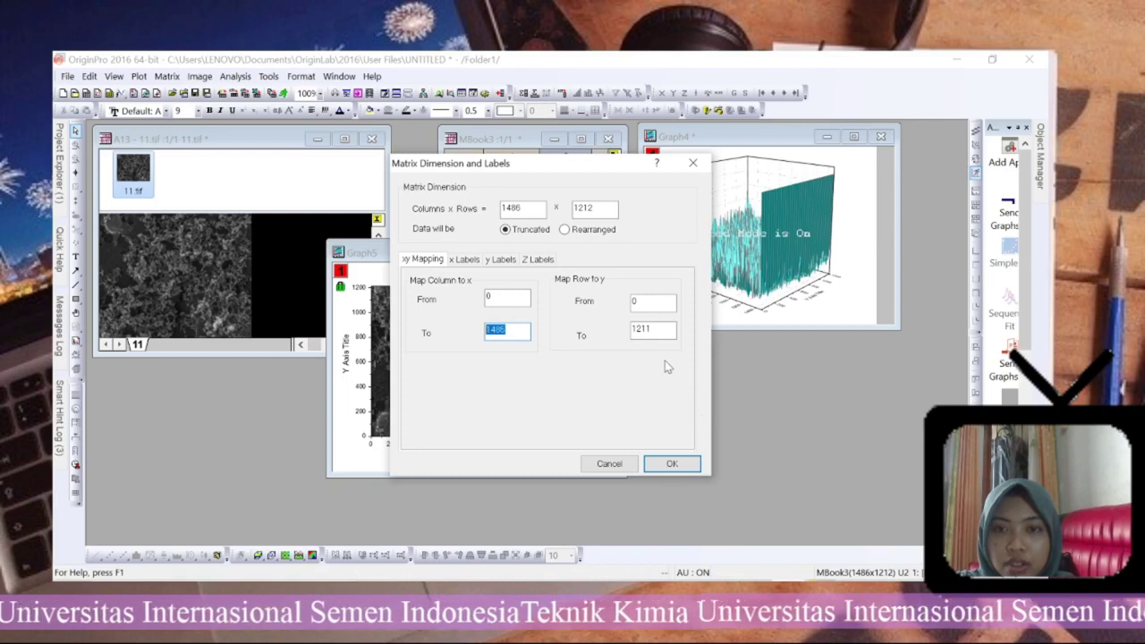
Copy the row-to-y end value, 1211, from OriginPro's matrix dimension settings into Excel cell C5 as Y
{"action": "left_click", "coordinate": [653, 329]}
{"action": "key", "text": "ctrl+c"}
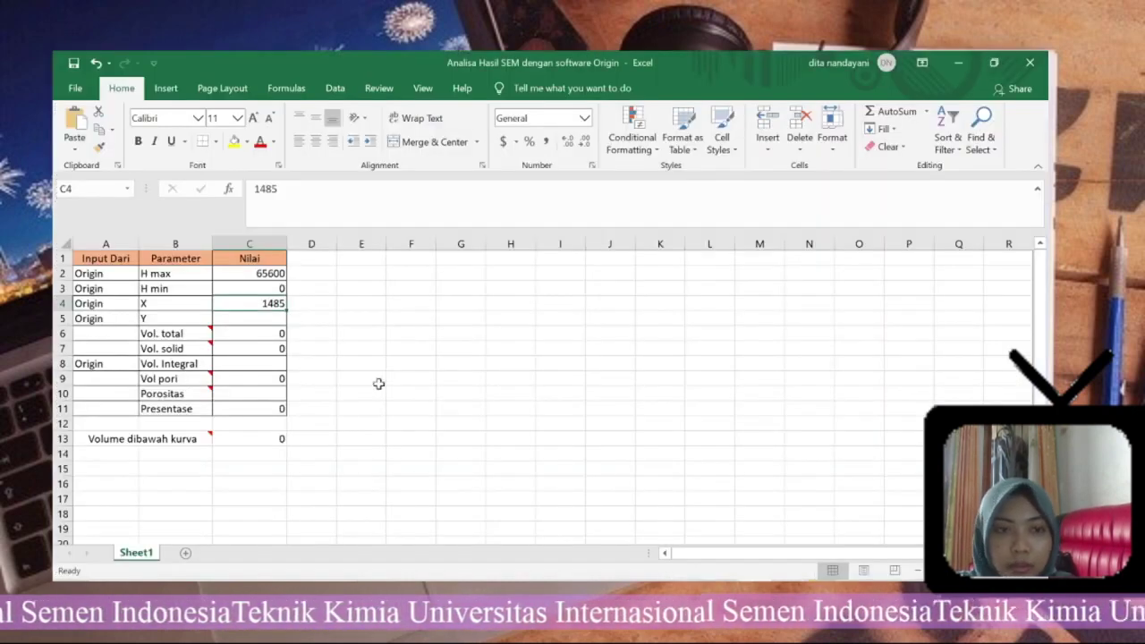
{"action": "left_click", "coordinate": [262, 324]}
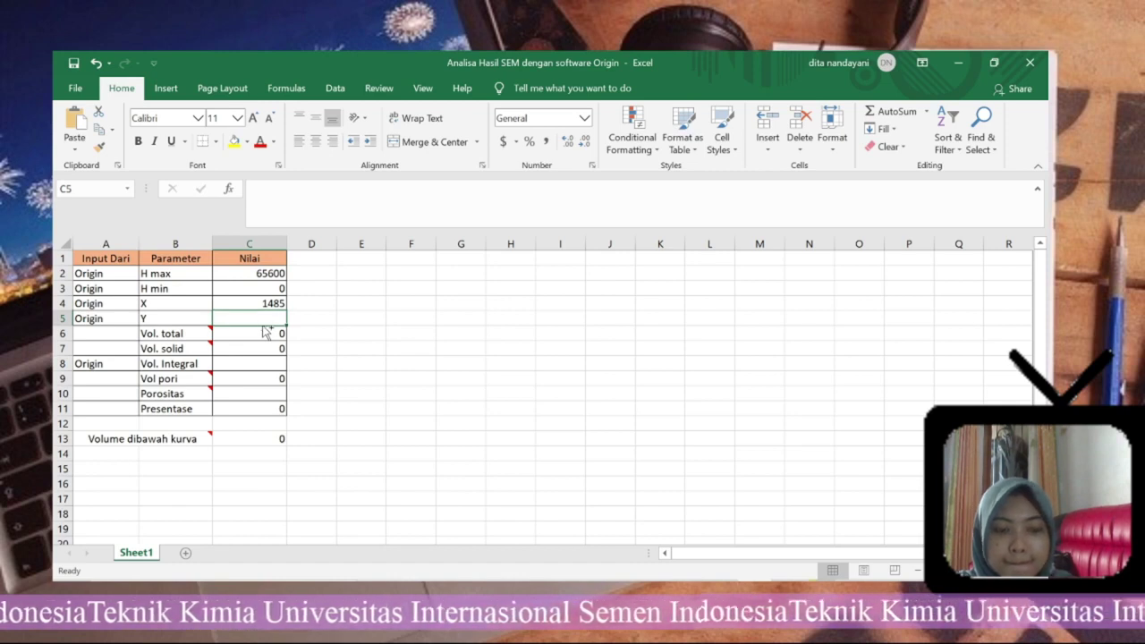
{"action": "key", "text": "ctrl+v"}
{"action": "left_click", "coordinate": [319, 313]}
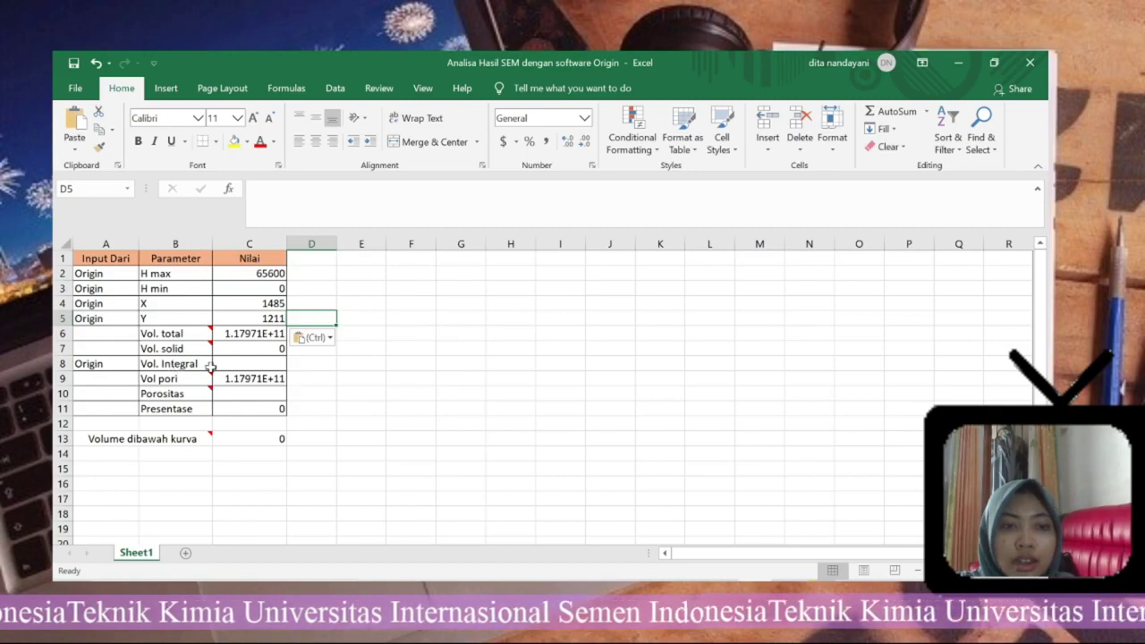
Back in OriginPro, dismiss the matrix dimension settings and run 2D Volume Integrate on the MBook3 matrix
{"action": "key", "text": "alt+Tab"}
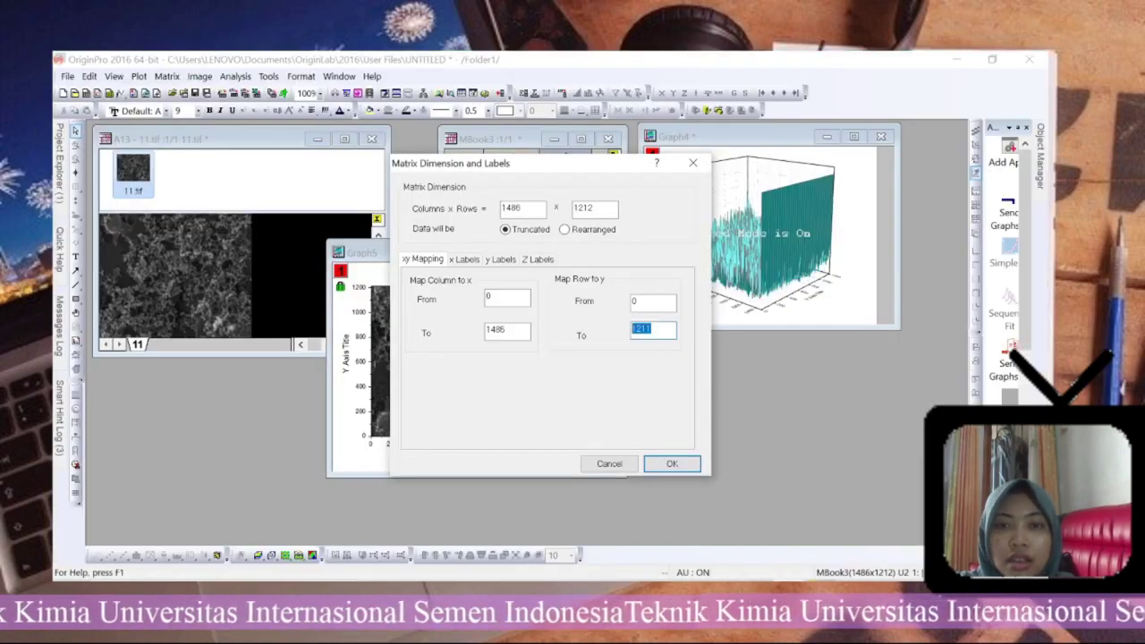
{"action": "left_click", "coordinate": [693, 163]}
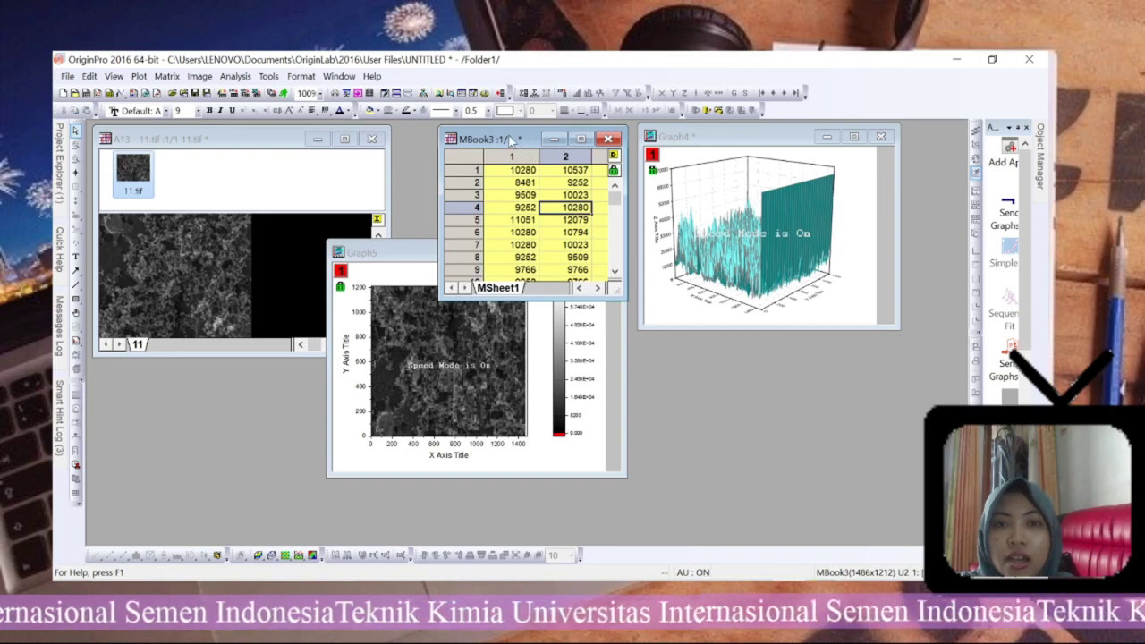
{"action": "left_click", "coordinate": [238, 77]}
{"action": "mouse_move", "coordinate": [267, 128]}
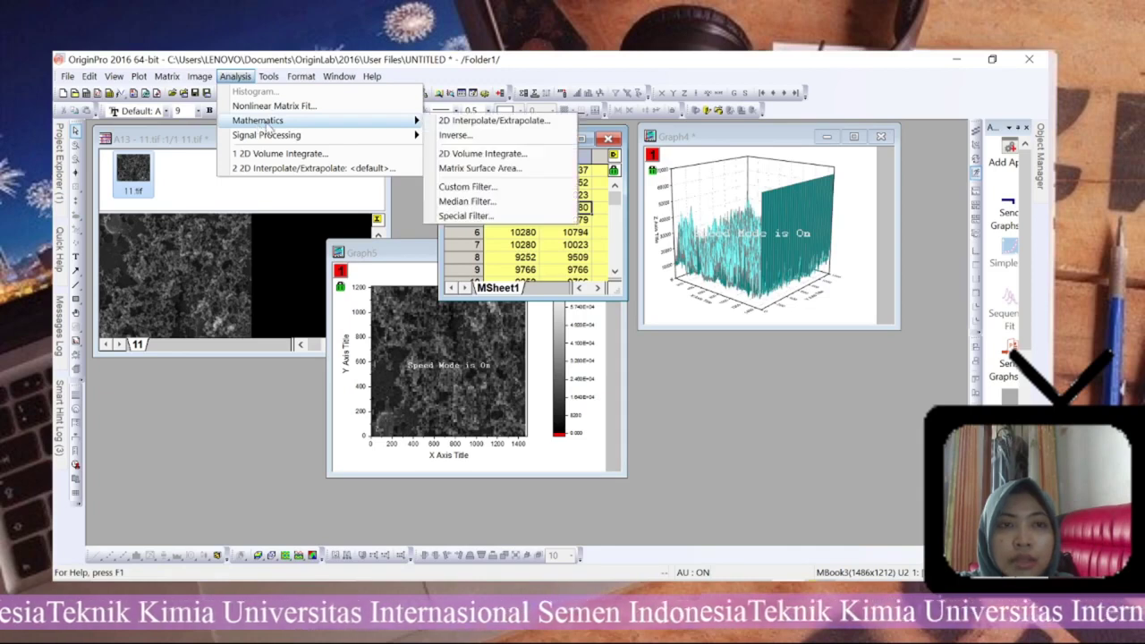
{"action": "left_click", "coordinate": [498, 154]}
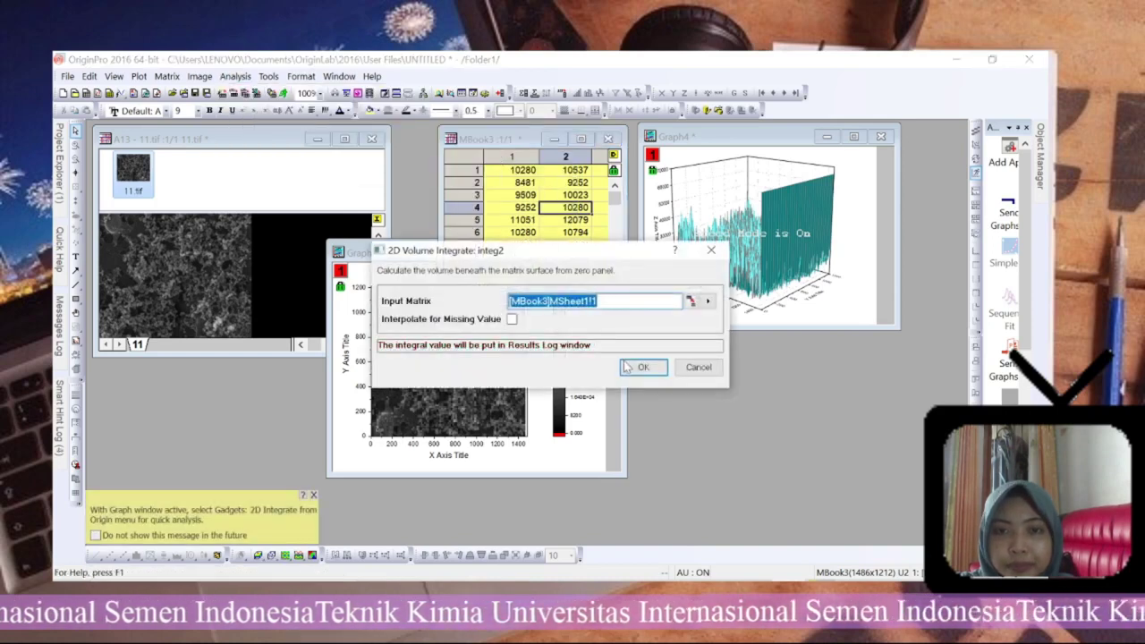
{"action": "left_click", "coordinate": [641, 367]}
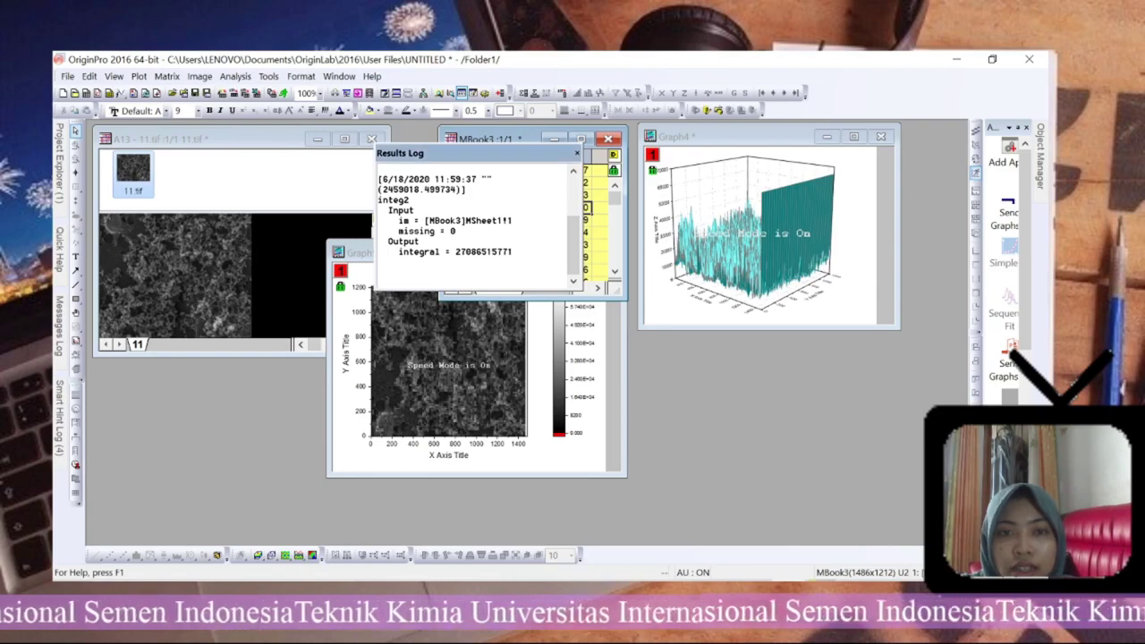
{"action": "left_click_drag", "start_coordinate": [514, 251], "coordinate": [471, 251]}
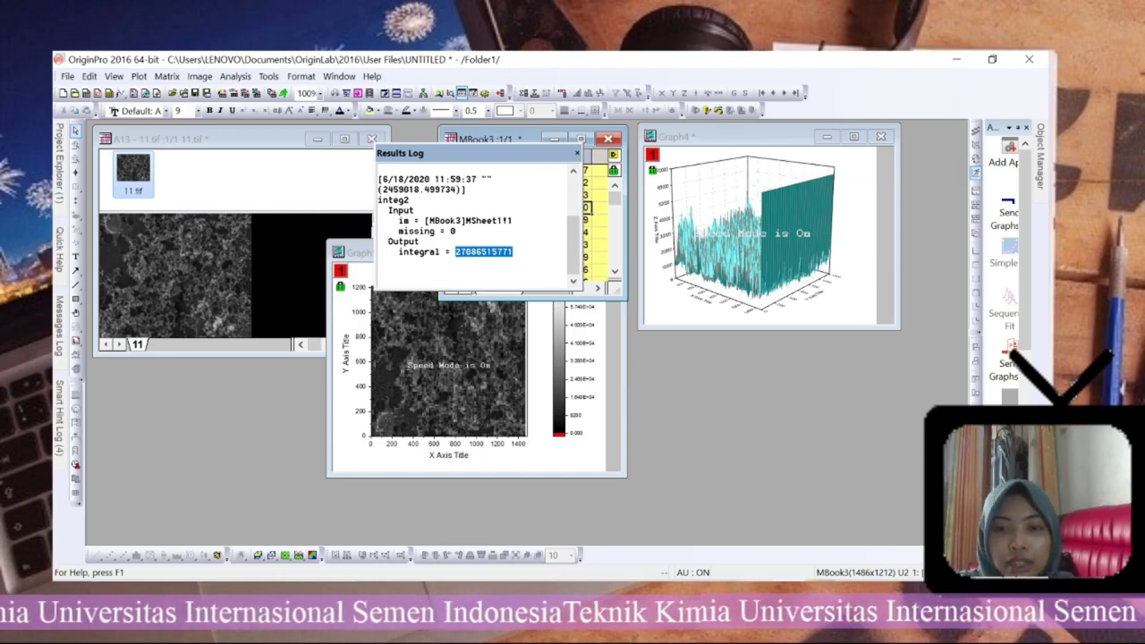
{"action": "key", "text": "alt+Tab"}
{"action": "left_click", "coordinate": [260, 363]}
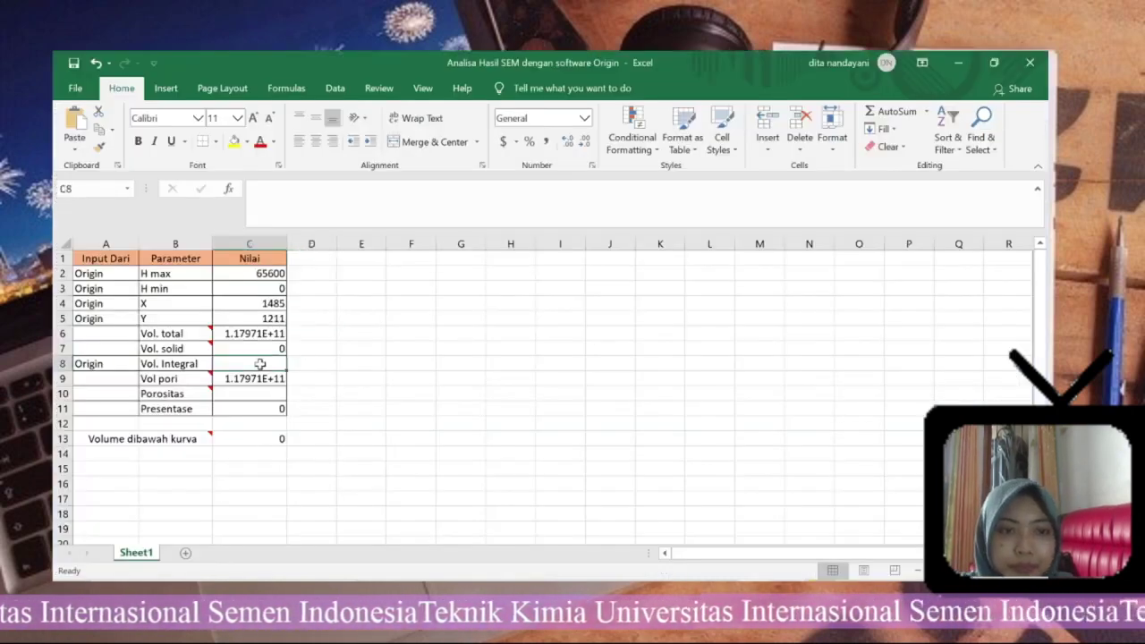
{"action": "key", "text": "ctrl+v"}
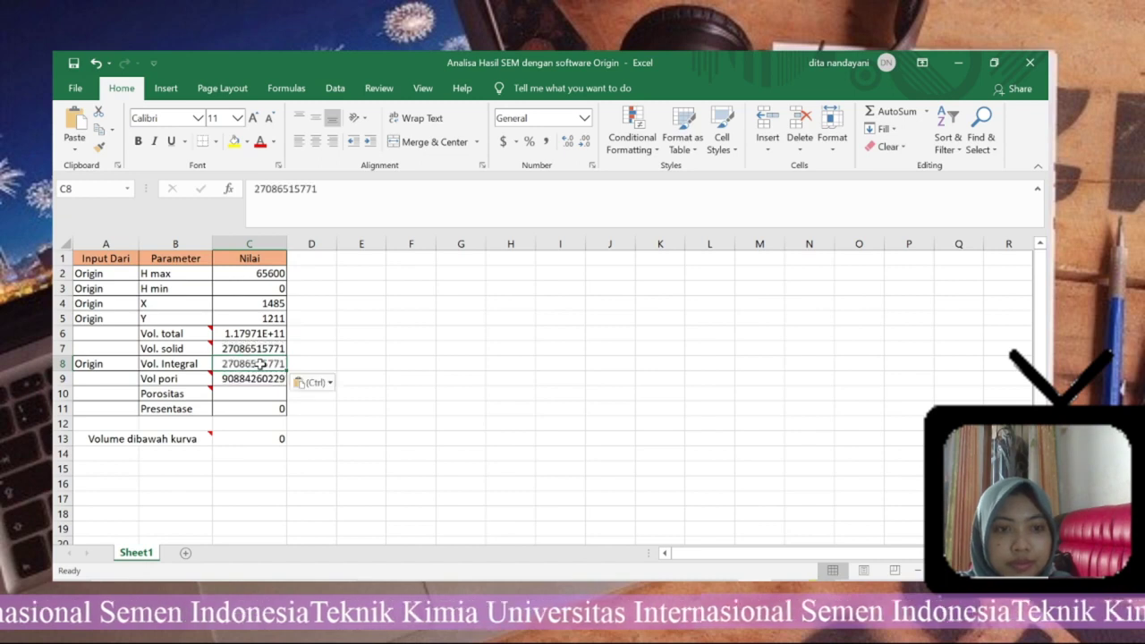
{"action": "left_click", "coordinate": [331, 336]}
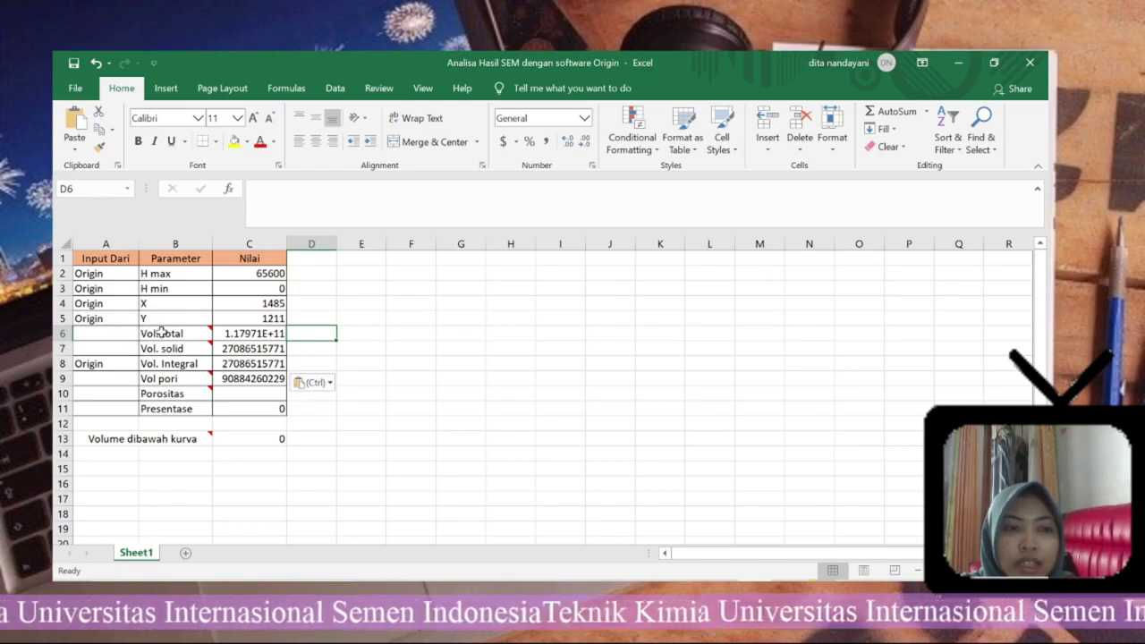
Review the note on Vol. total and trace the cells referenced by its formula in C6
{"action": "mouse_move", "coordinate": [164, 331]}
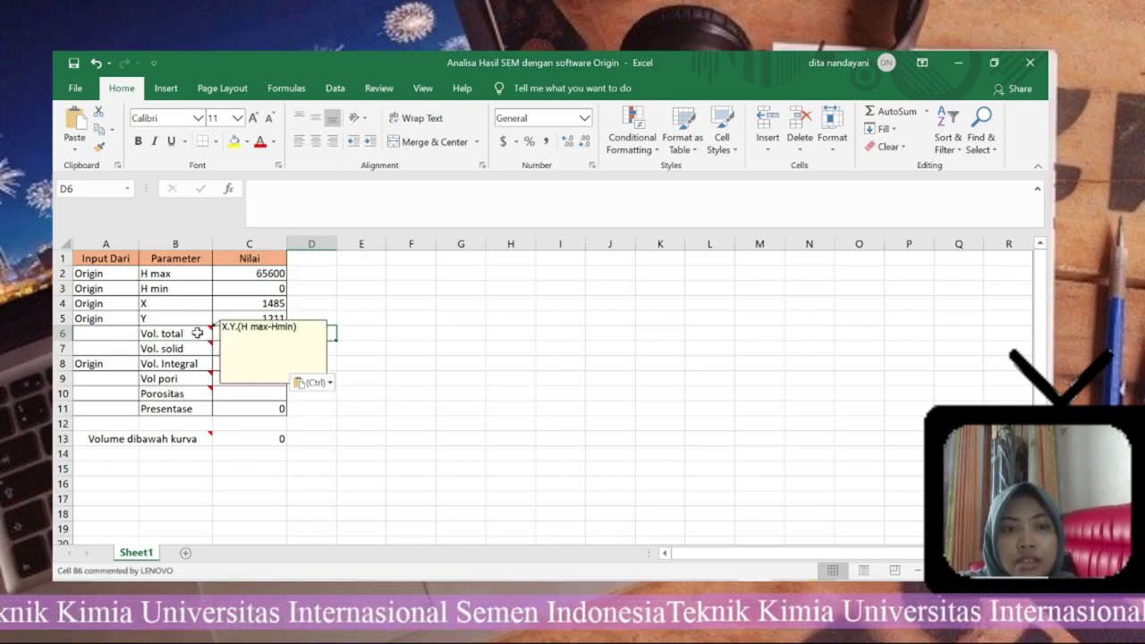
{"action": "left_click", "coordinate": [228, 331]}
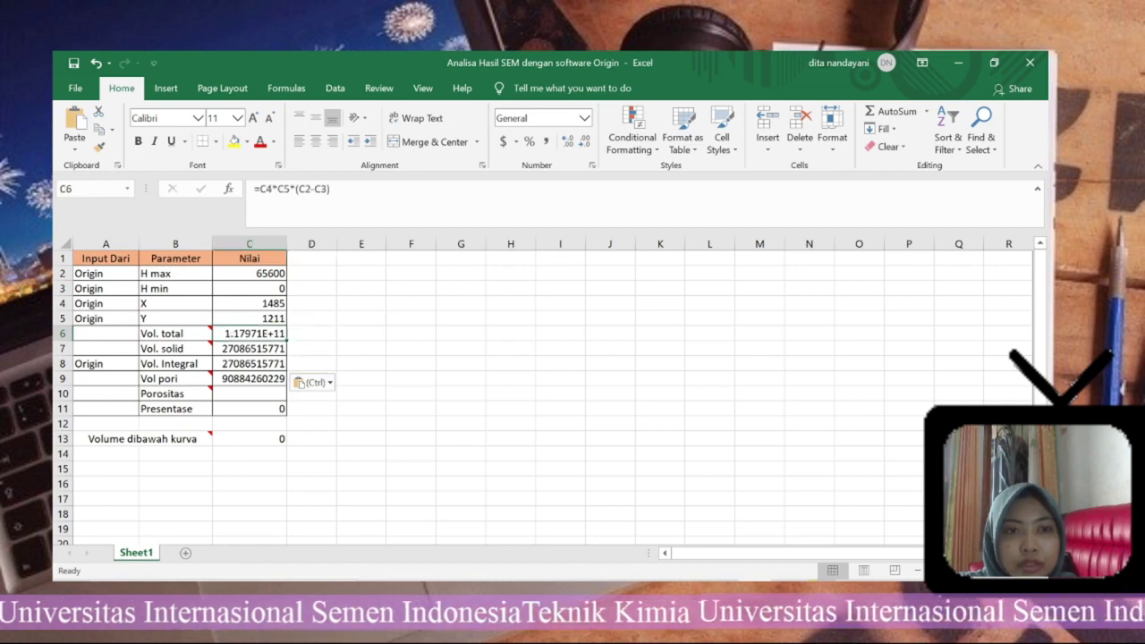
{"action": "key", "text": "F2"}
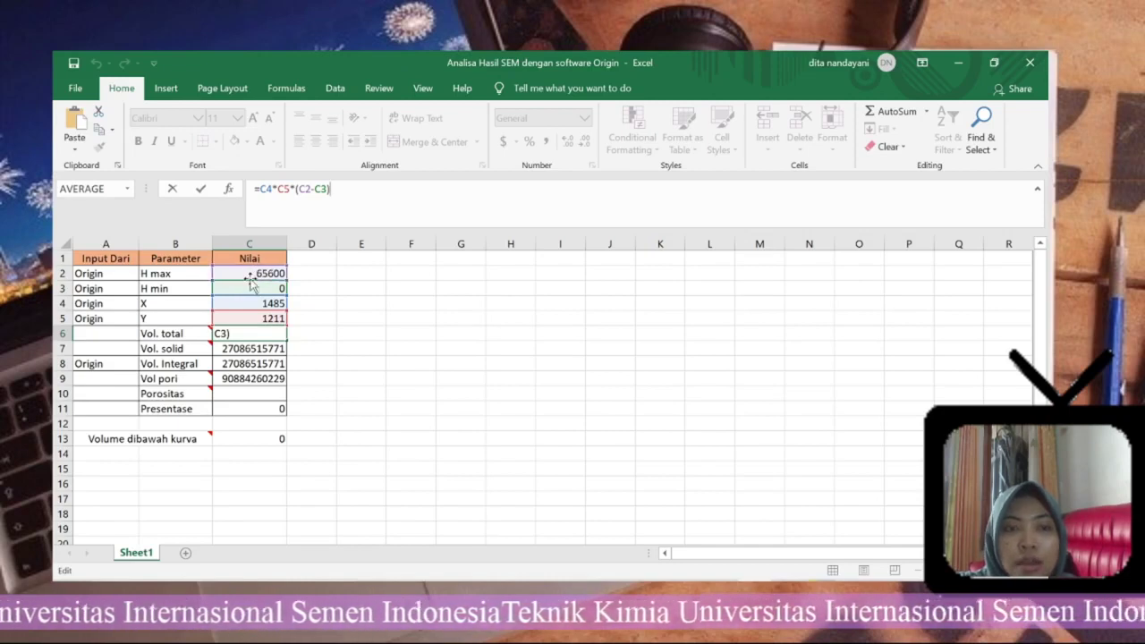
{"action": "left_click", "coordinate": [313, 405]}
Review the note on Volume dibawah kurva and trace the cells its formula in C13 refers to
{"action": "mouse_move", "coordinate": [190, 347]}
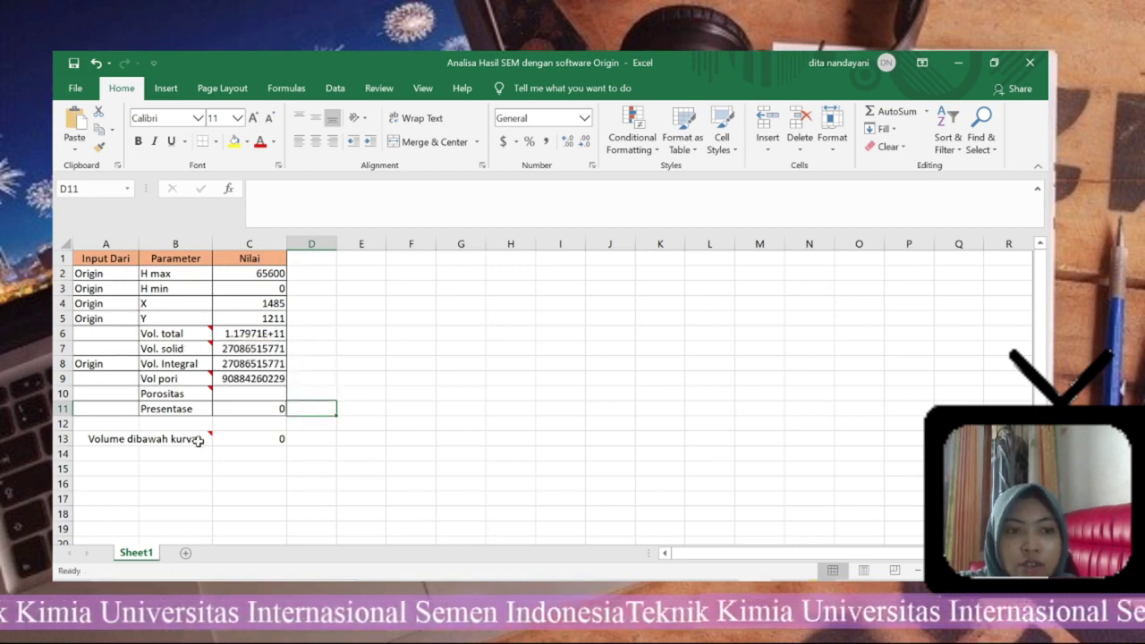
{"action": "mouse_move", "coordinate": [209, 440]}
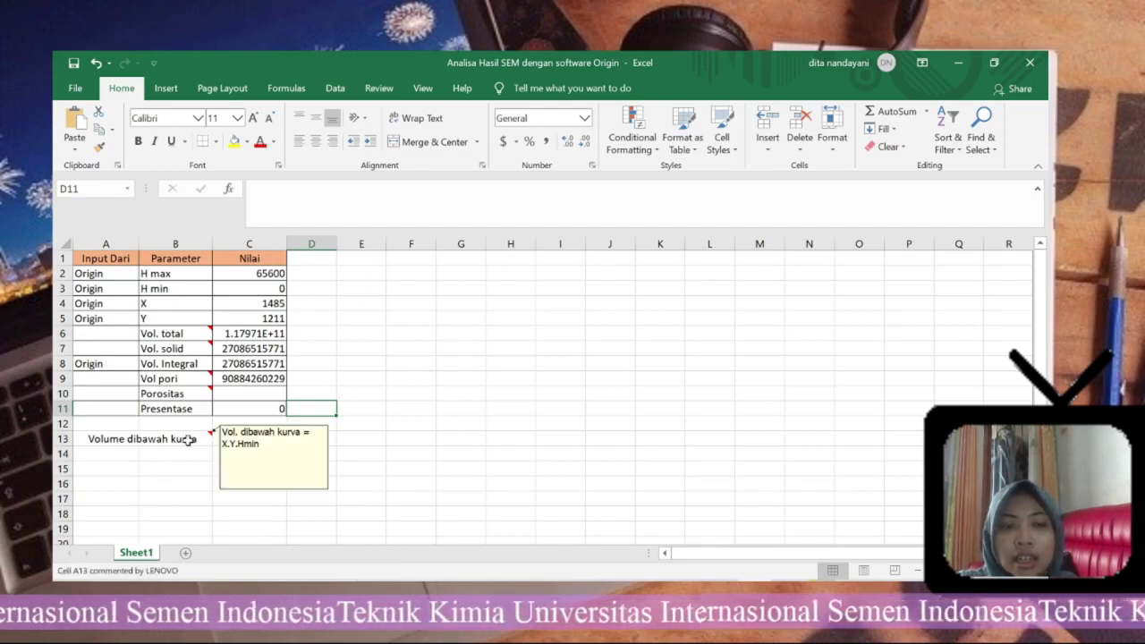
{"action": "left_click", "coordinate": [239, 439]}
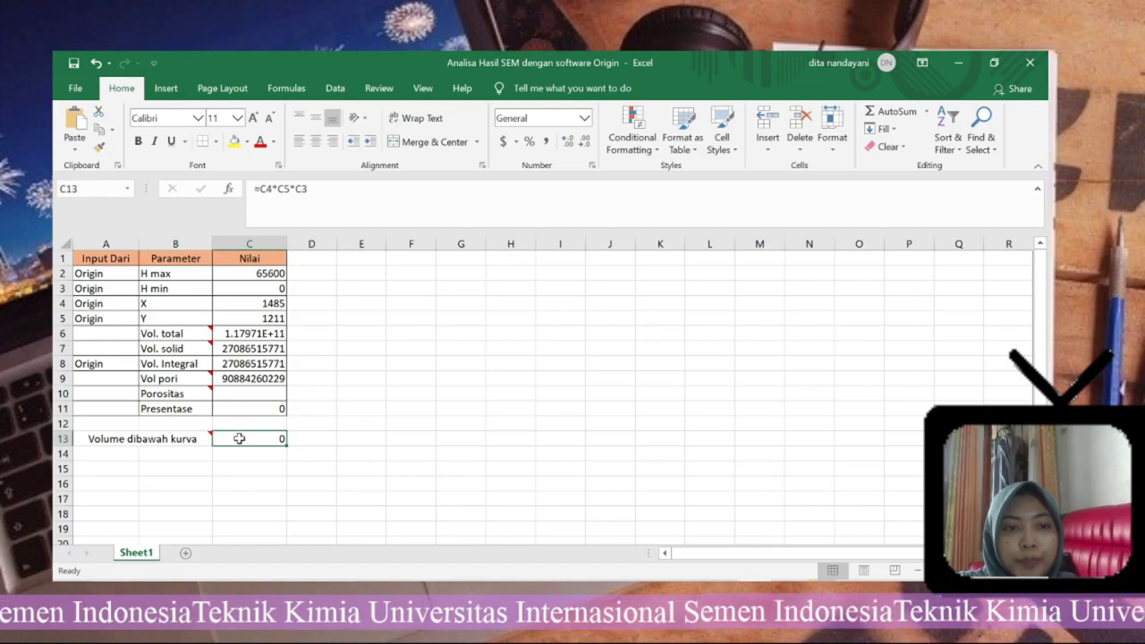
{"action": "left_click", "coordinate": [310, 189]}
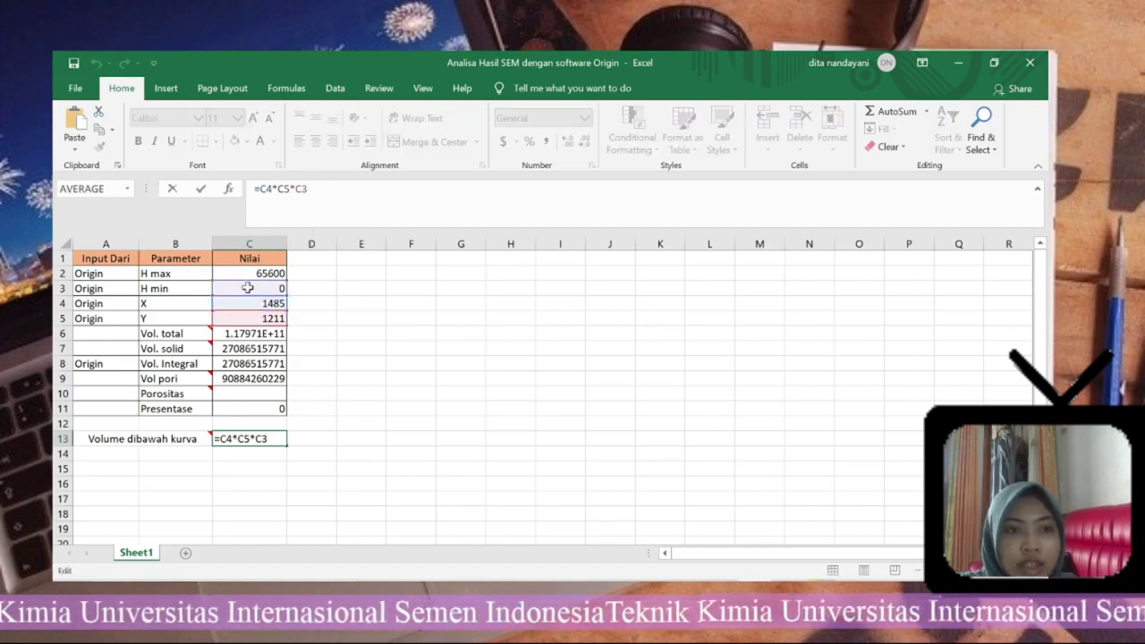
{"action": "left_click", "coordinate": [327, 404]}
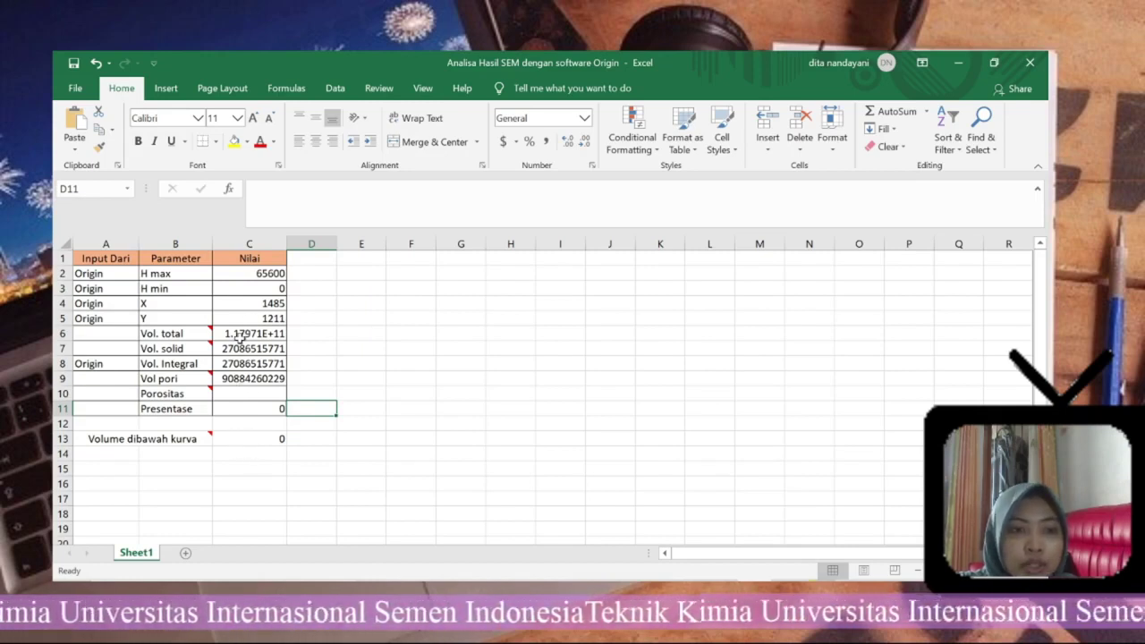
Review the note on Vol. solid and inspect which cells the formula in C7 subtracts
{"action": "left_click", "coordinate": [203, 353]}
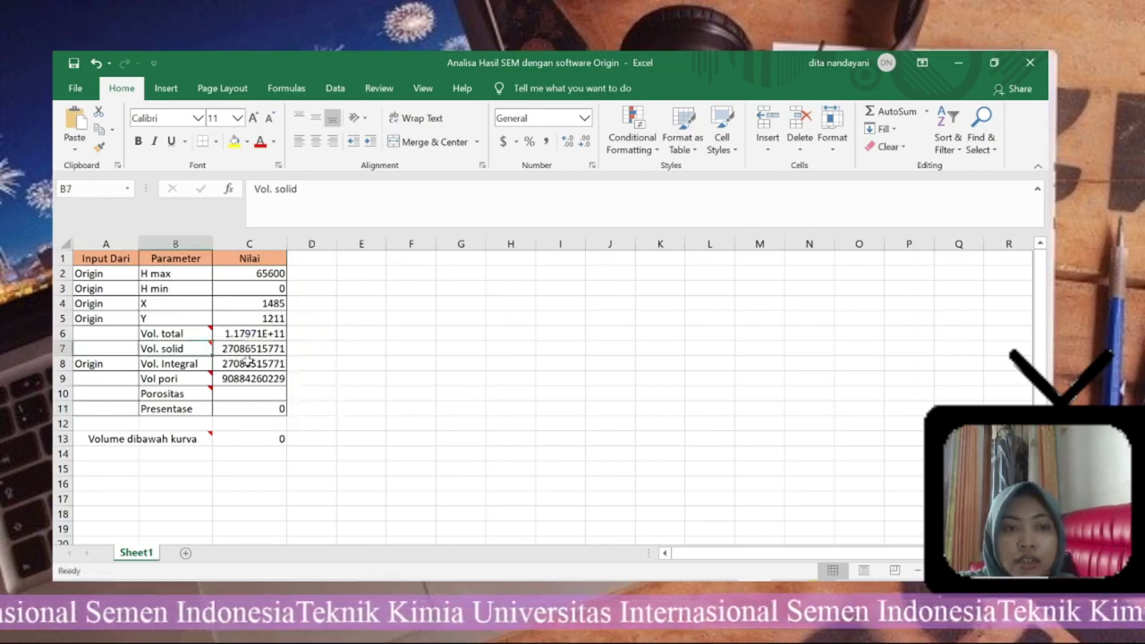
{"action": "mouse_move", "coordinate": [197, 348]}
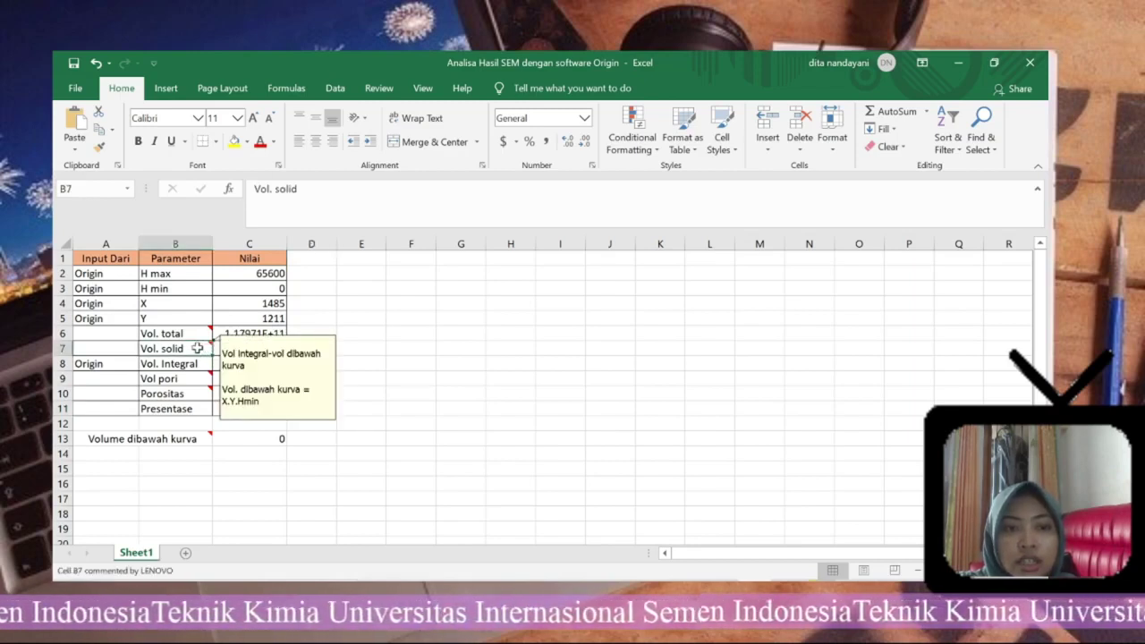
{"action": "left_click", "coordinate": [247, 348]}
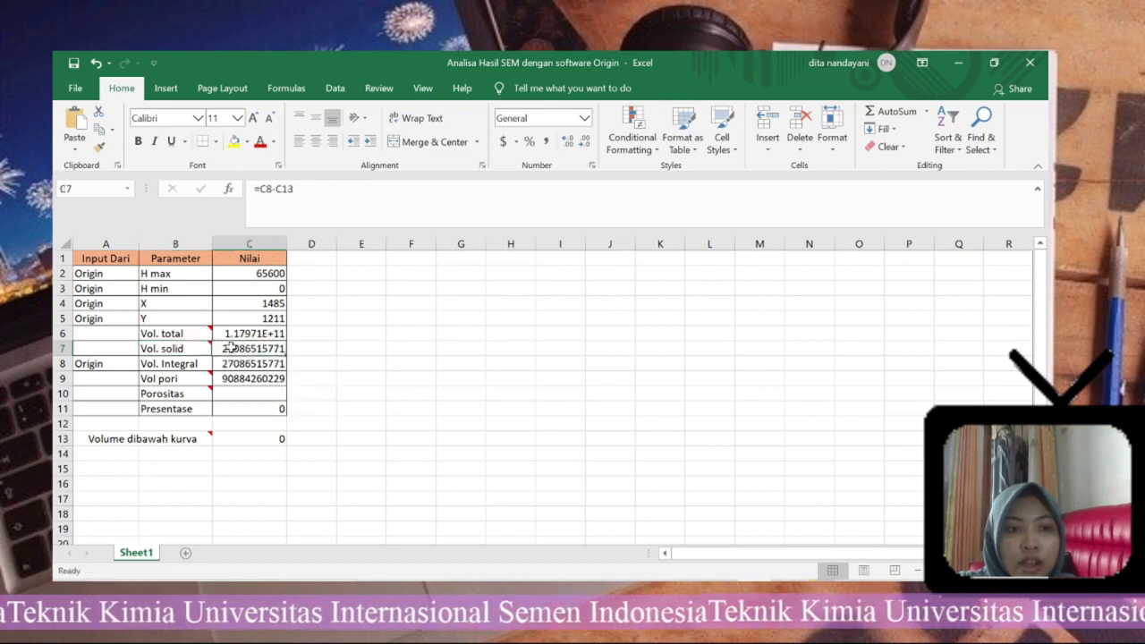
{"action": "left_click", "coordinate": [296, 189]}
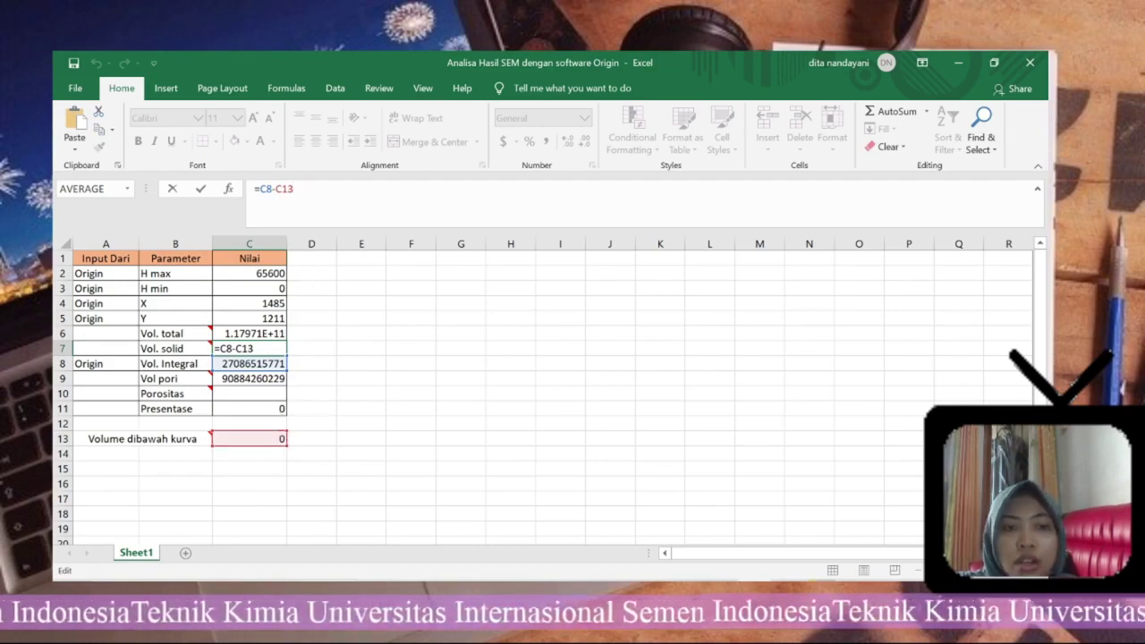
{"action": "key", "text": "Return"}
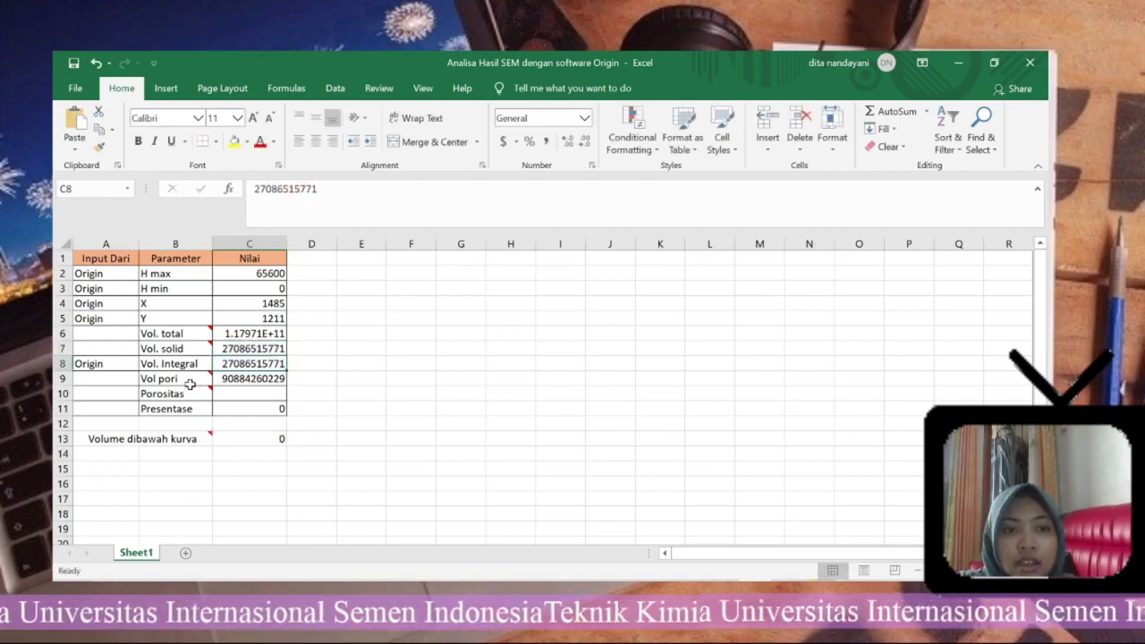
Review the note on Vol pori and trace the cells its formula in C9 refers to
{"action": "mouse_move", "coordinate": [190, 381]}
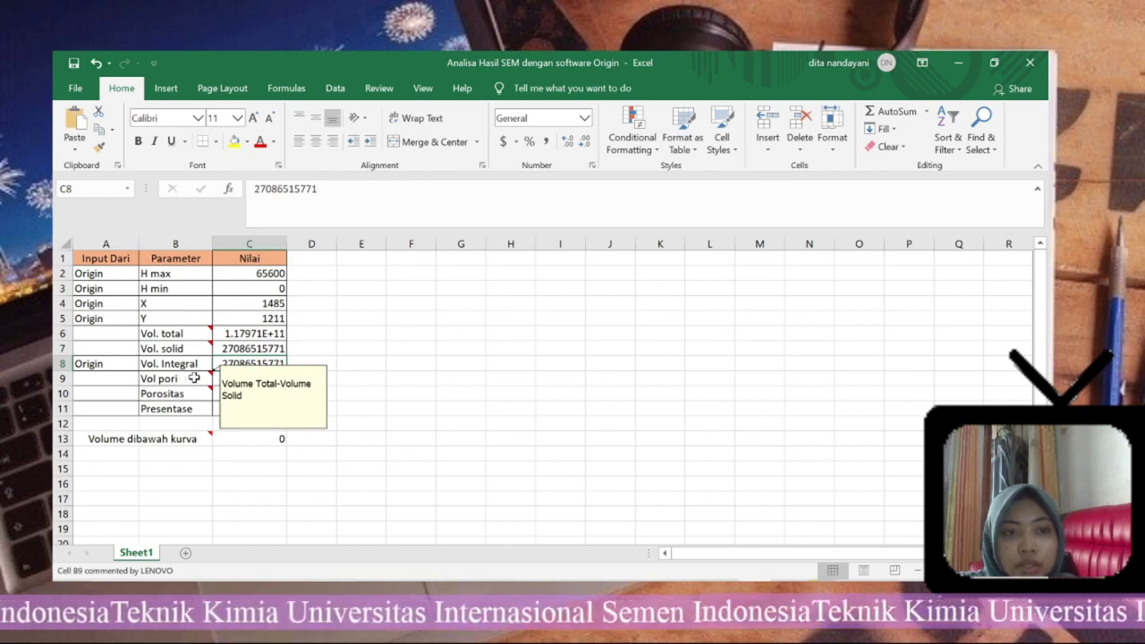
{"action": "left_click", "coordinate": [230, 376]}
{"action": "key", "text": "F2"}
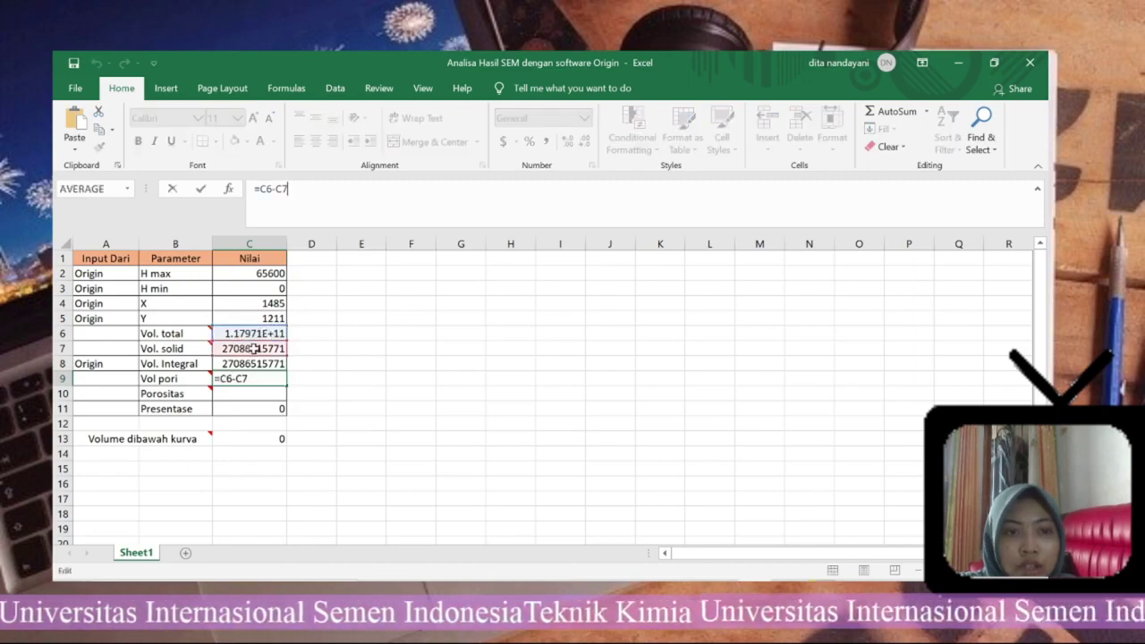
{"action": "left_click", "coordinate": [325, 367]}
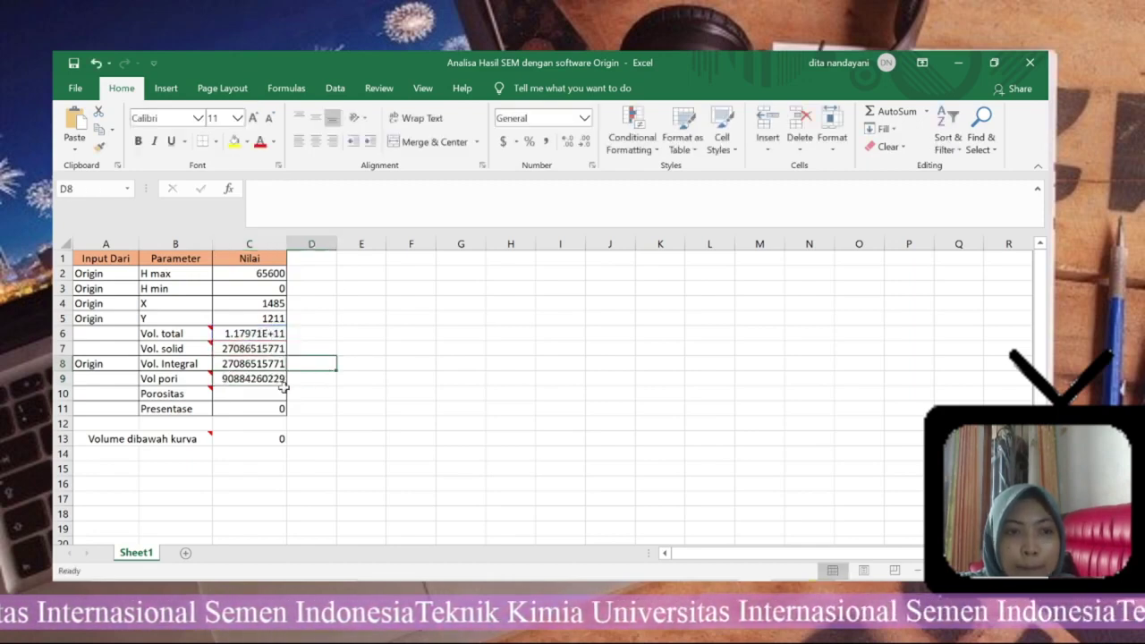
Review the note on Porositas and calculate it in C10 with the formula =C9/C6
{"action": "left_click", "coordinate": [191, 396]}
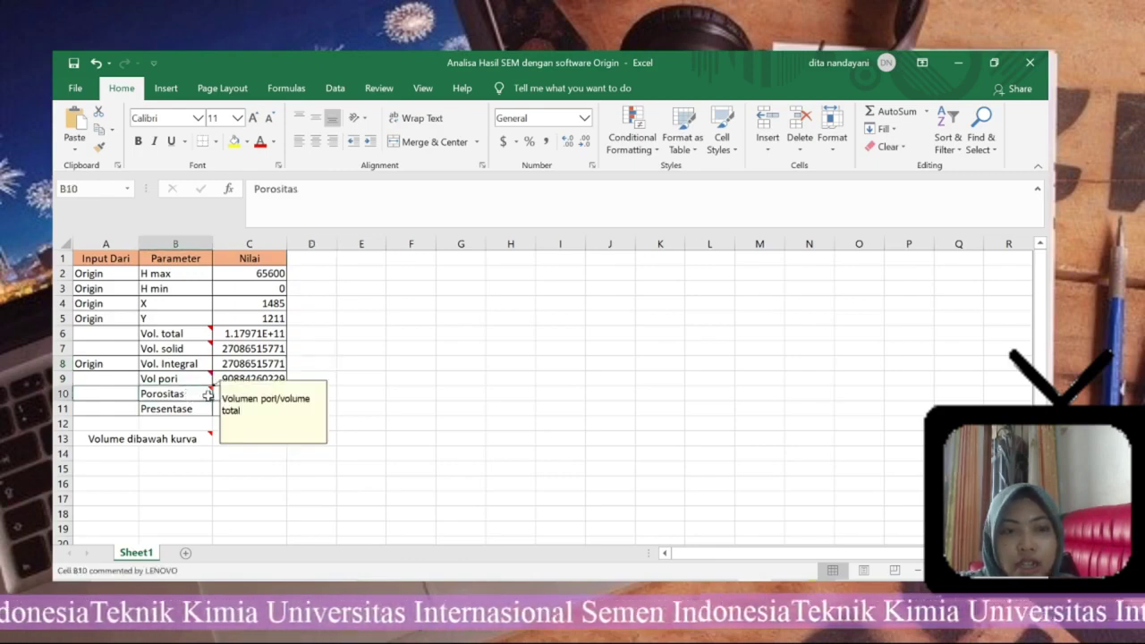
{"action": "left_click", "coordinate": [219, 395]}
{"action": "type", "text": "="}
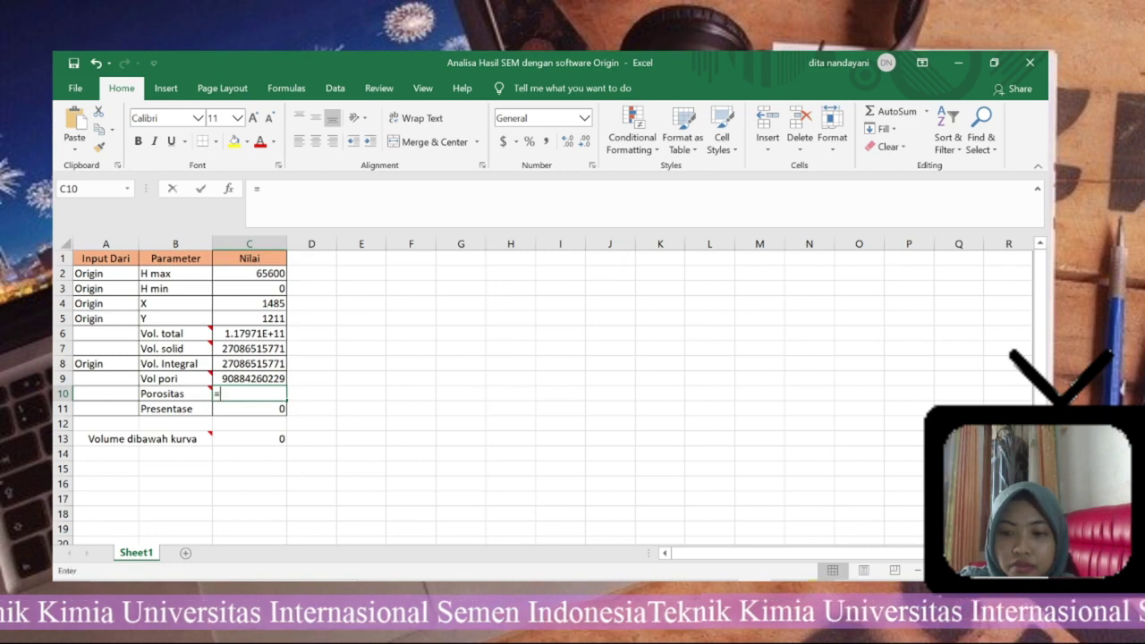
{"action": "left_click", "coordinate": [230, 379]}
{"action": "type", "text": "/"}
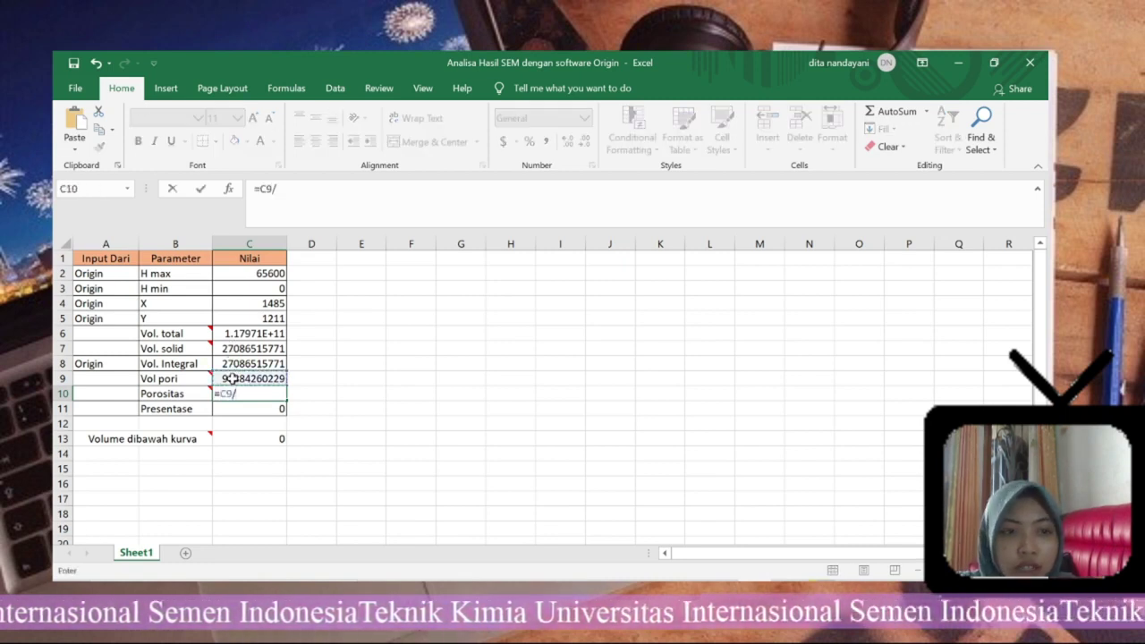
{"action": "left_click", "coordinate": [254, 333]}
{"action": "key", "text": "Return"}
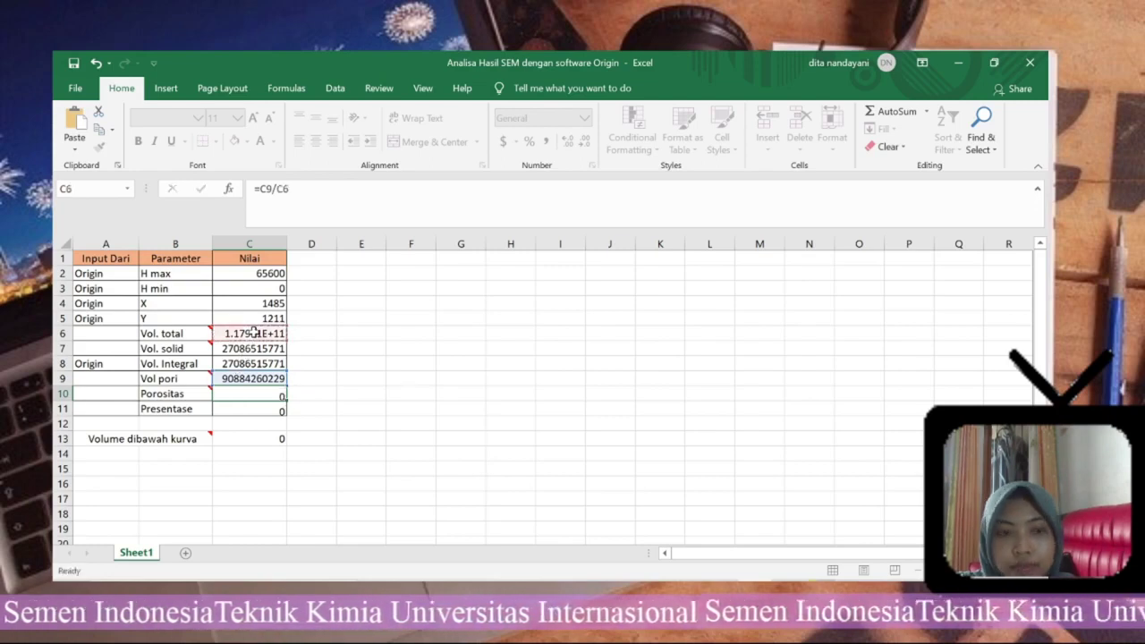
{"action": "key", "text": "Return"}
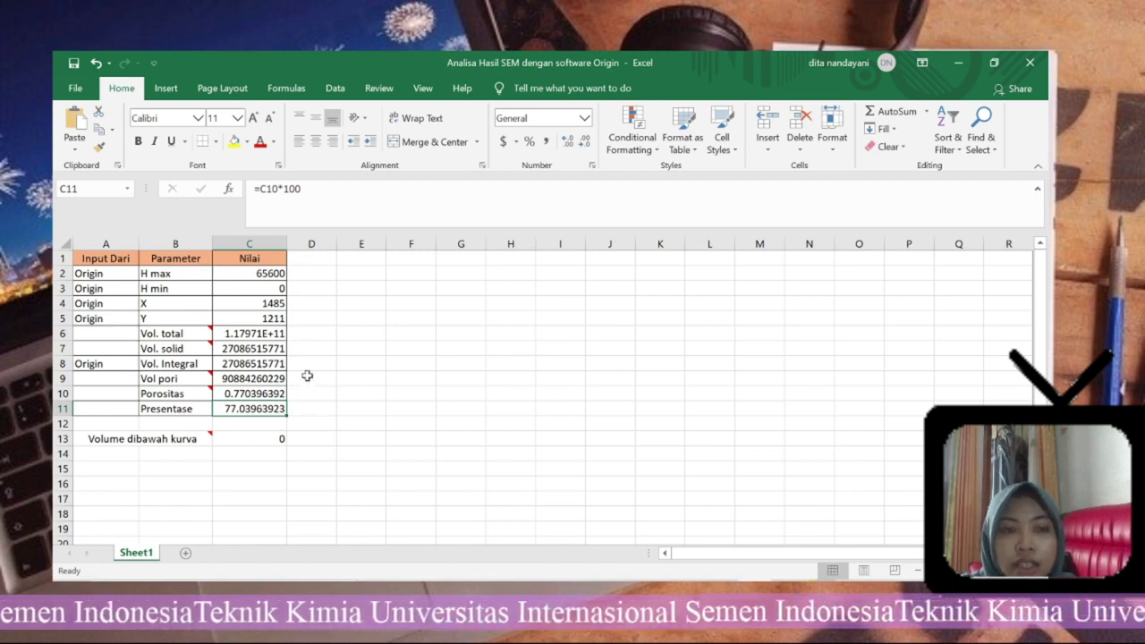
Check the formulas behind Vol pori in C9 and Vol. solid in C7
{"action": "left_click", "coordinate": [257, 376]}
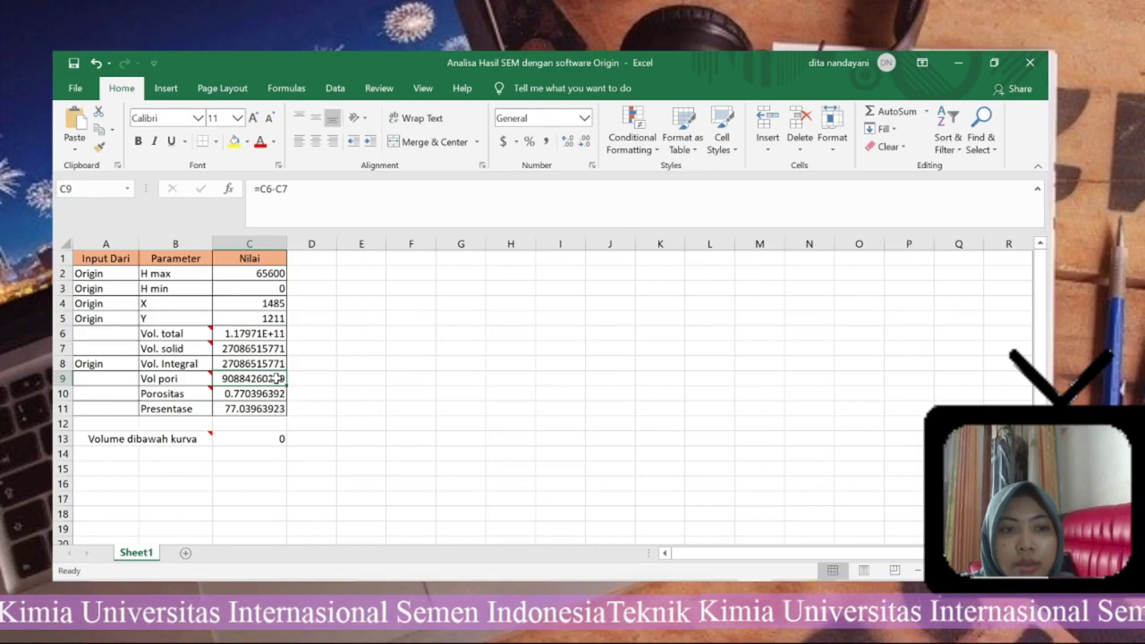
{"action": "left_click", "coordinate": [273, 349]}
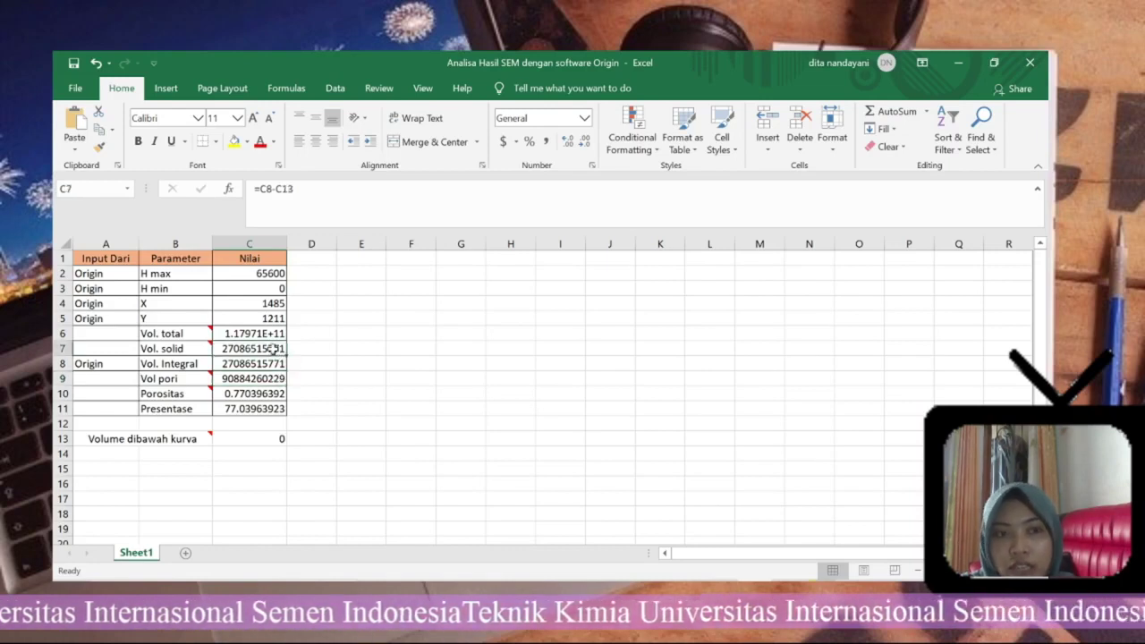